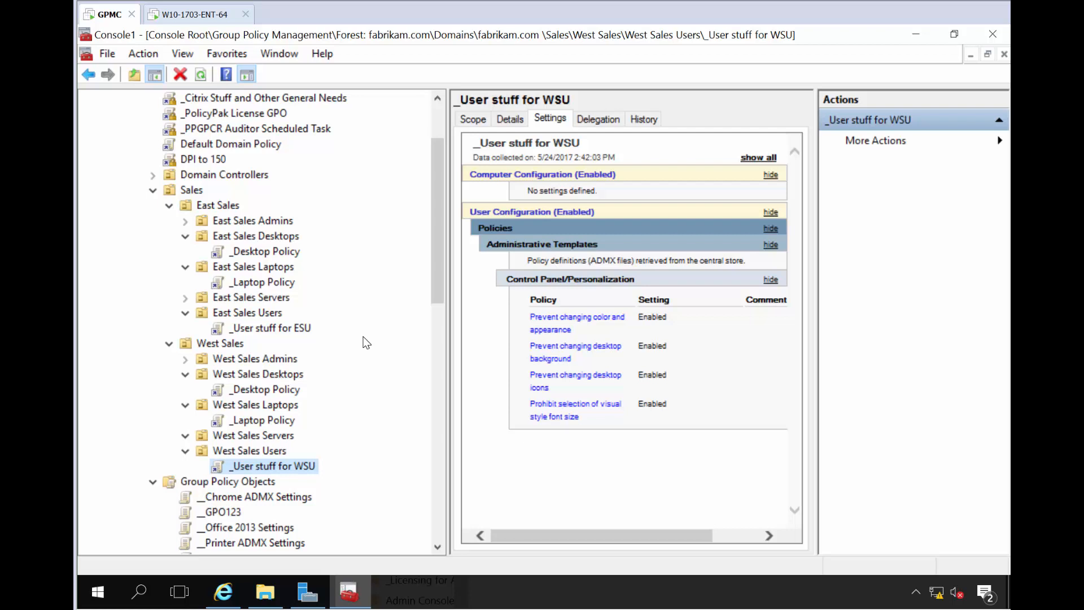
# Review the settings reports of the East Sales Desktops and Laptops policies, _User stuff for WSU and the fully expanded West Sales _Laptop Policy.
pyautogui.click(270, 252)
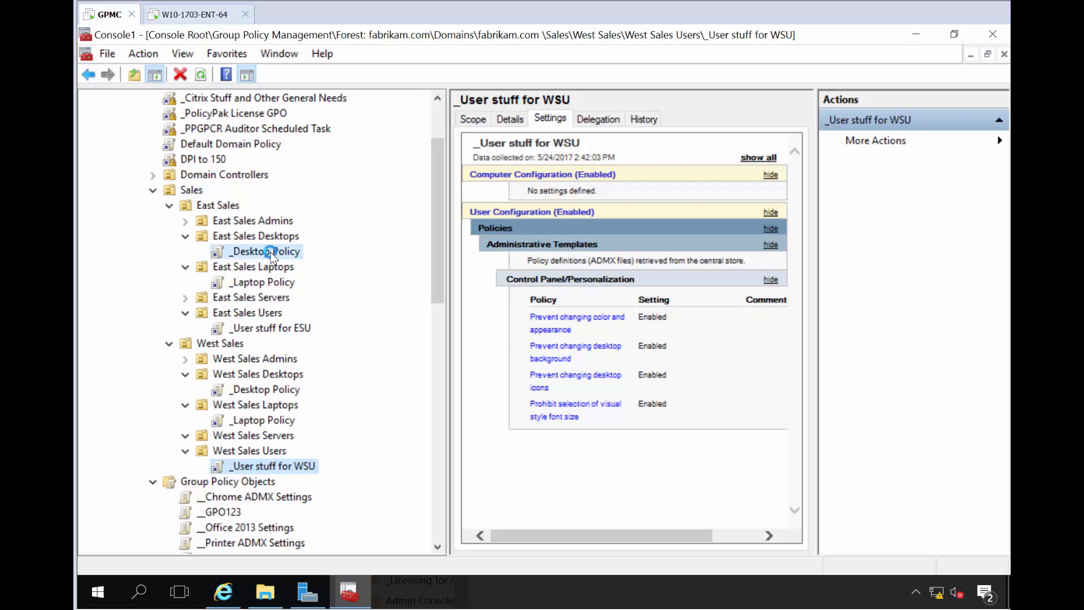
pyautogui.click(269, 281)
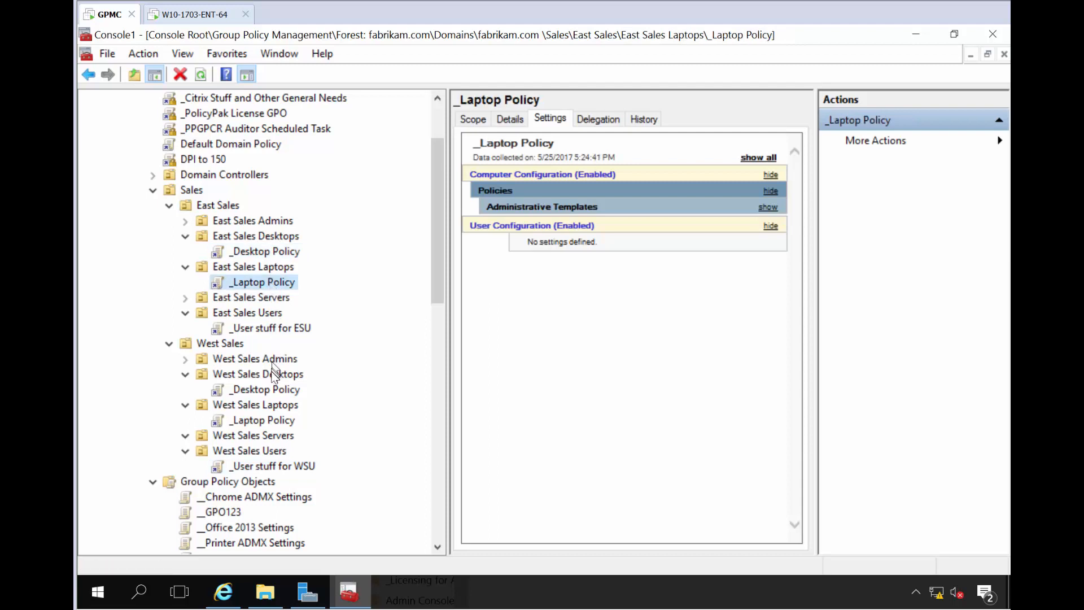
pyautogui.click(259, 471)
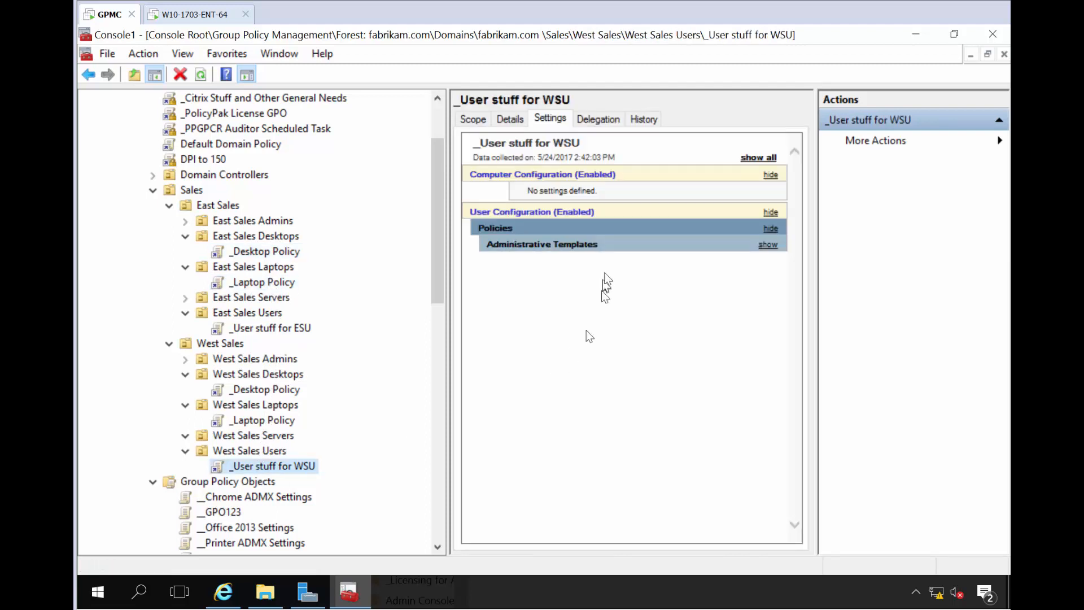
pyautogui.click(751, 163)
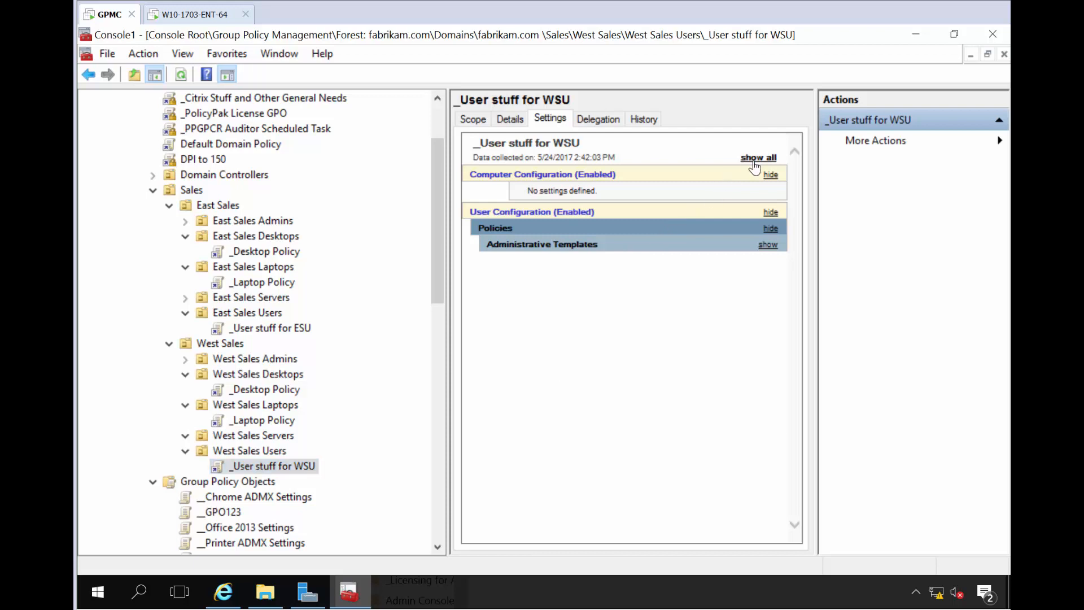
pyautogui.click(254, 419)
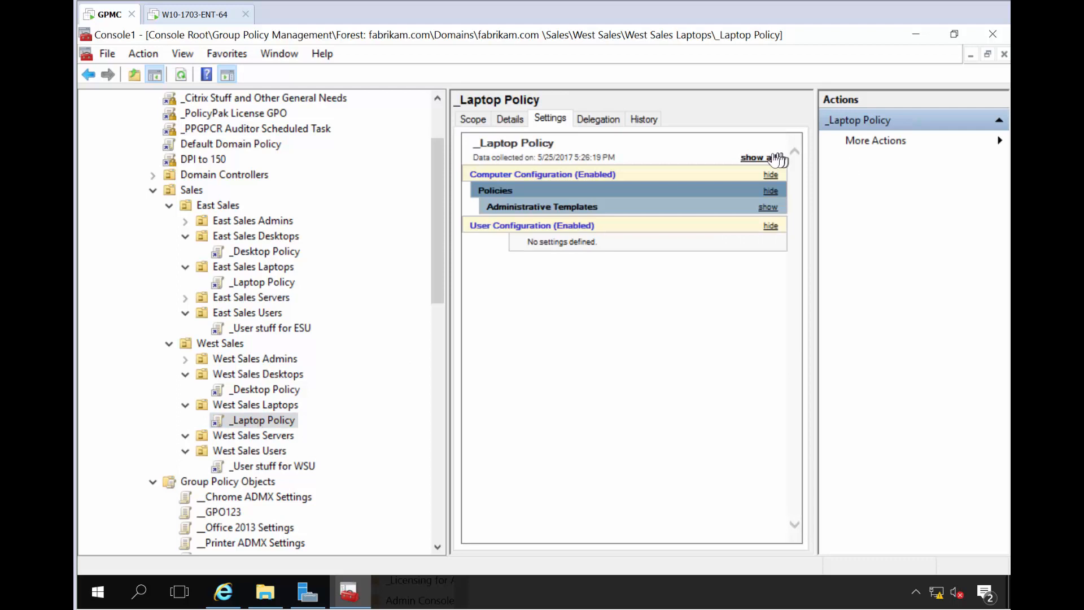
pyautogui.click(775, 159)
pyautogui.scroll(-1, 694, 301)
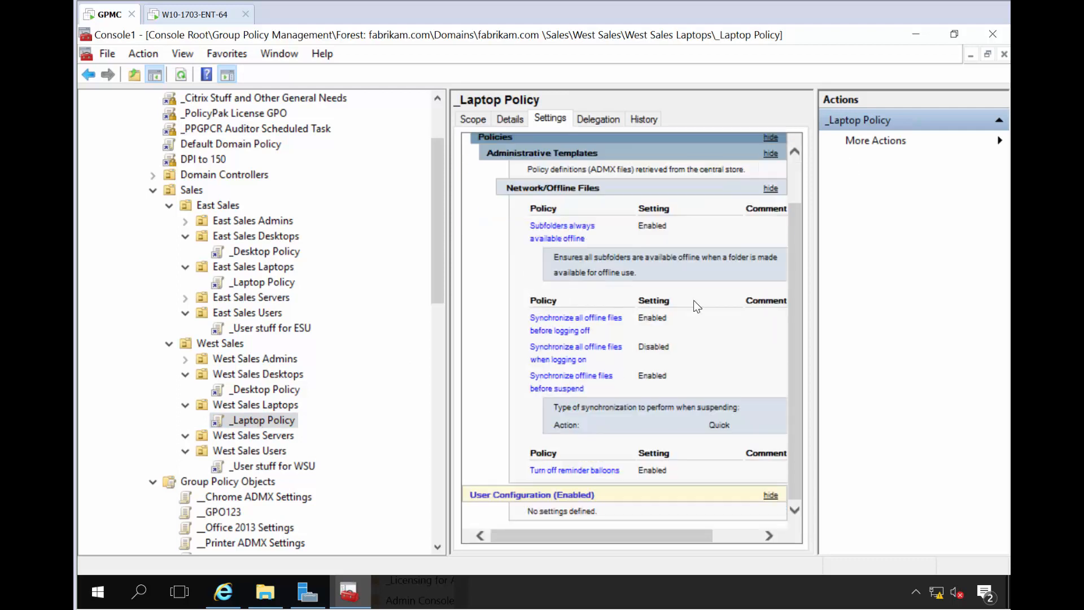
pyautogui.scroll(1, 694, 302)
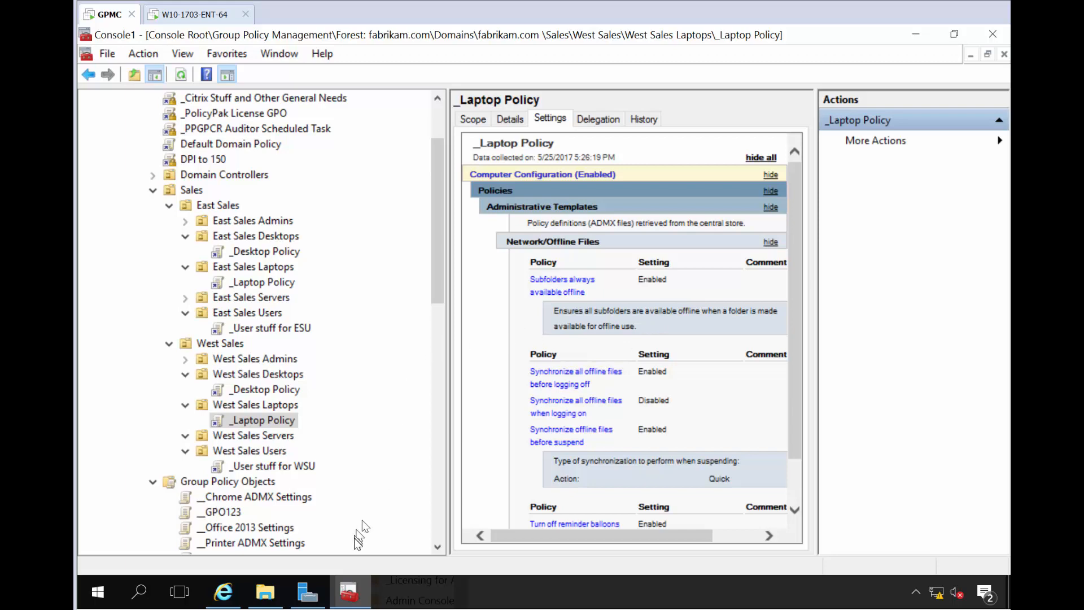
# Launch the PolicyPak Group Policy Merge Tool from the PolicyPak Extras folder and bring its welcome page to the front.
pyautogui.click(265, 591)
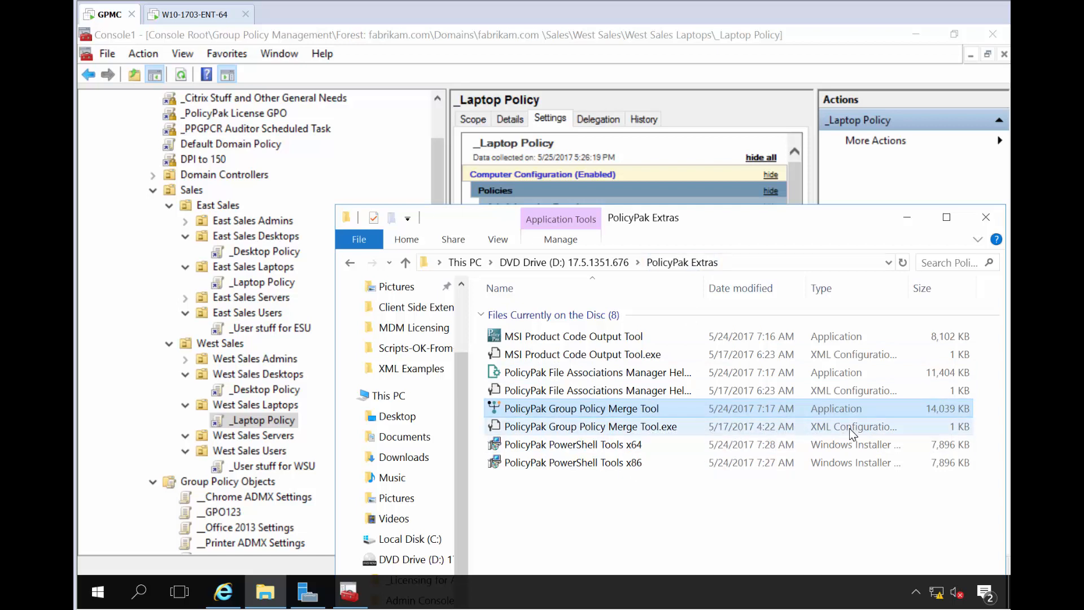
pyautogui.doubleClick(642, 408)
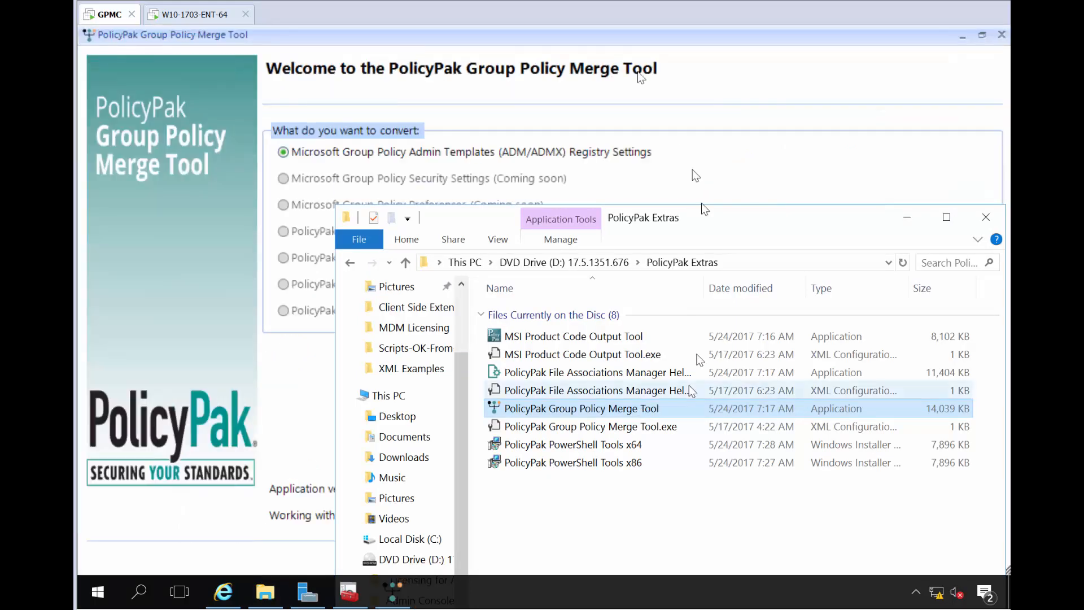
pyautogui.click(610, 89)
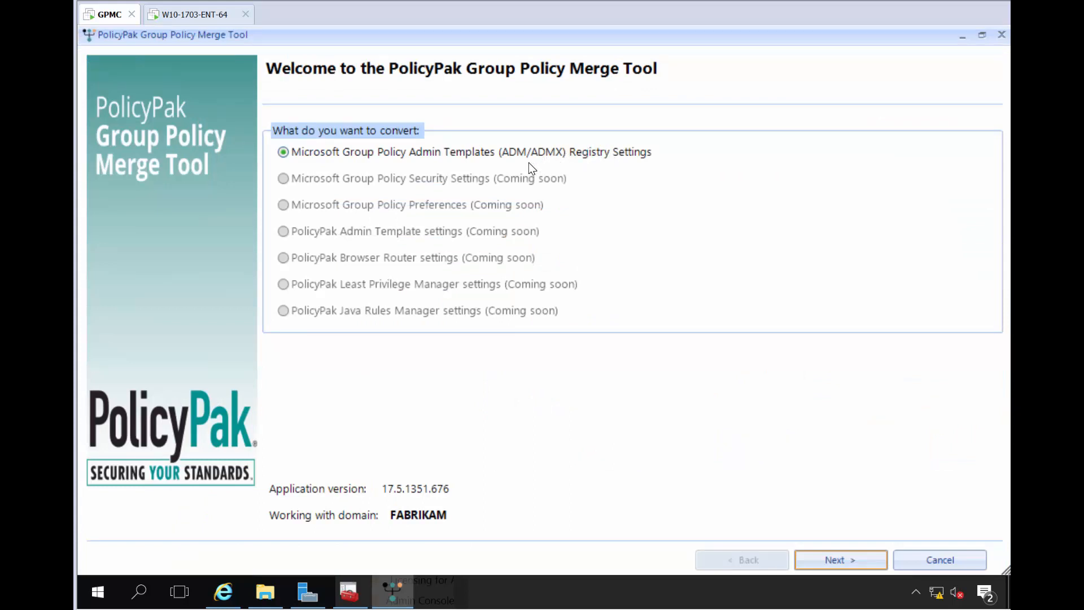
# Start converting Microsoft Group Policy Admin Templates (ADM/ADMX) registry settings, with GPOs selected manually from the list.
pyautogui.click(856, 561)
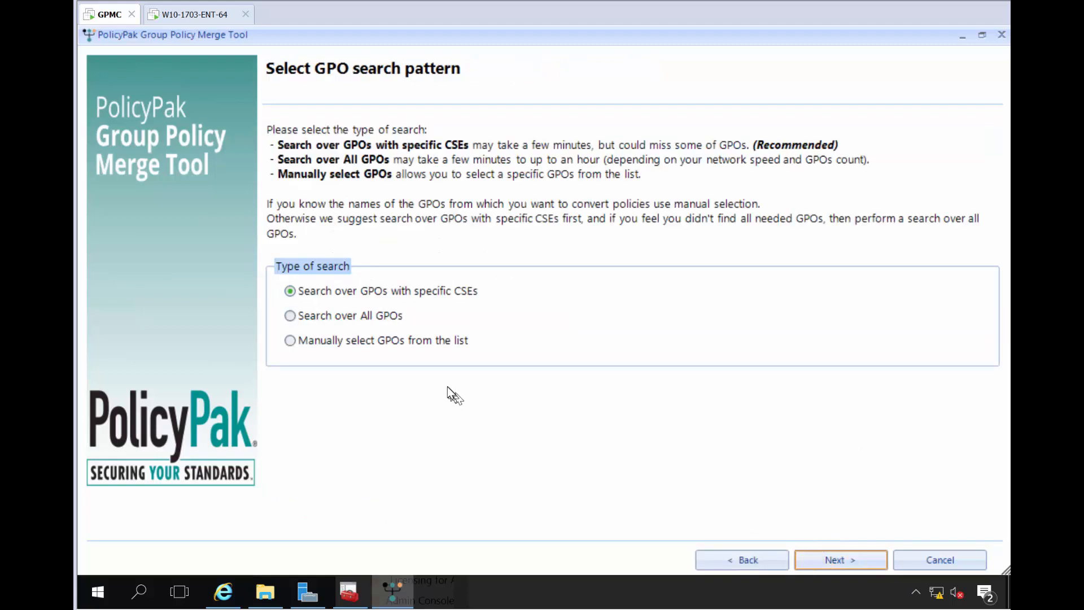
pyautogui.click(364, 341)
pyautogui.click(842, 561)
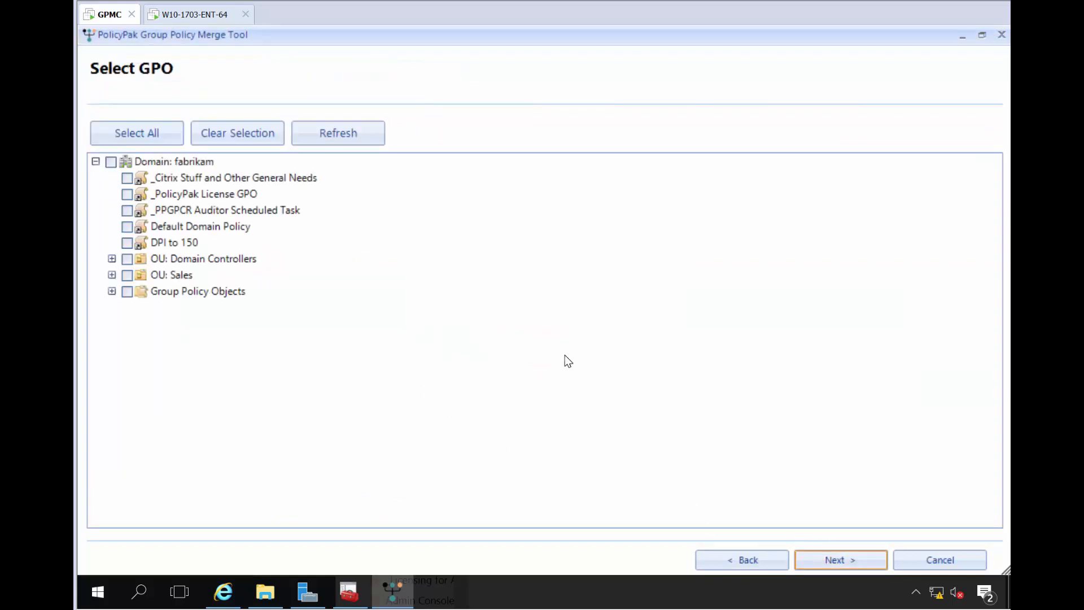
# Choose _User stuff for ESU under East Sales Users and _User stuff for WSU under West Sales Users as source GPOs.
pyautogui.click(112, 275)
pyautogui.click(129, 291)
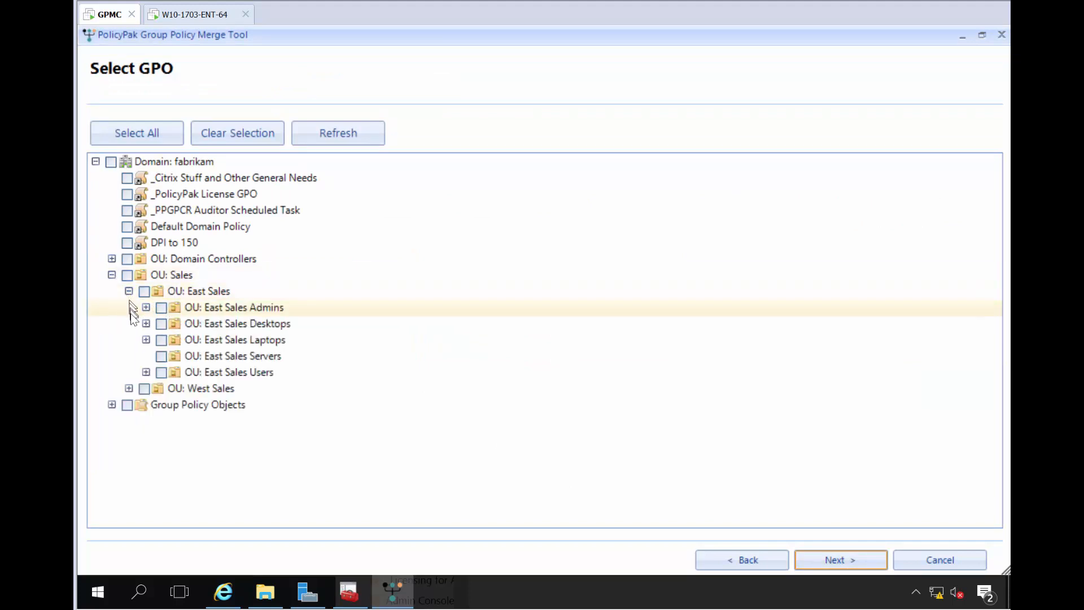
pyautogui.click(145, 372)
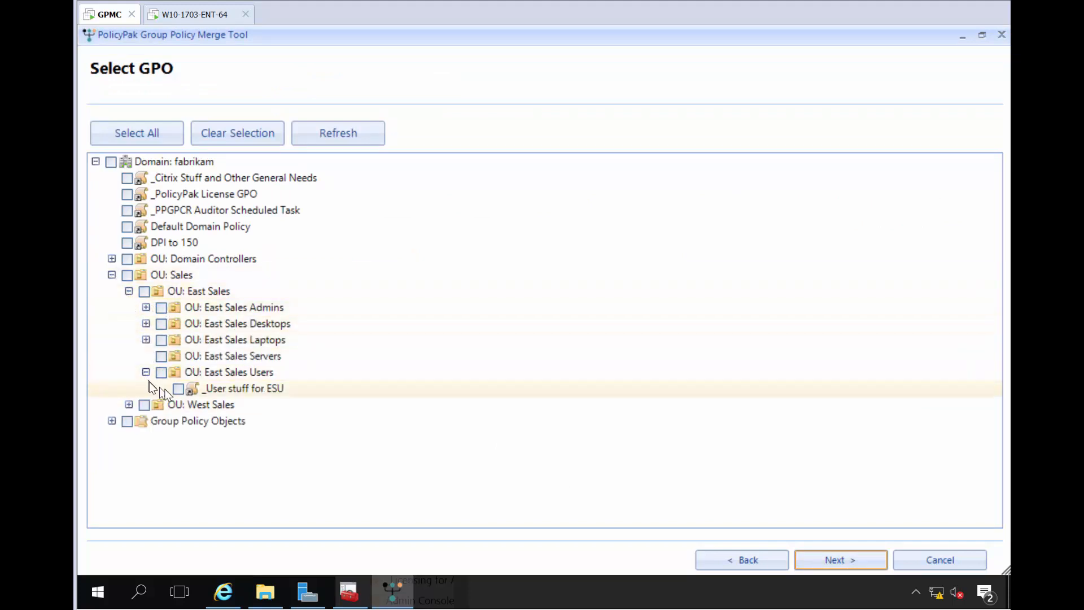
pyautogui.click(178, 389)
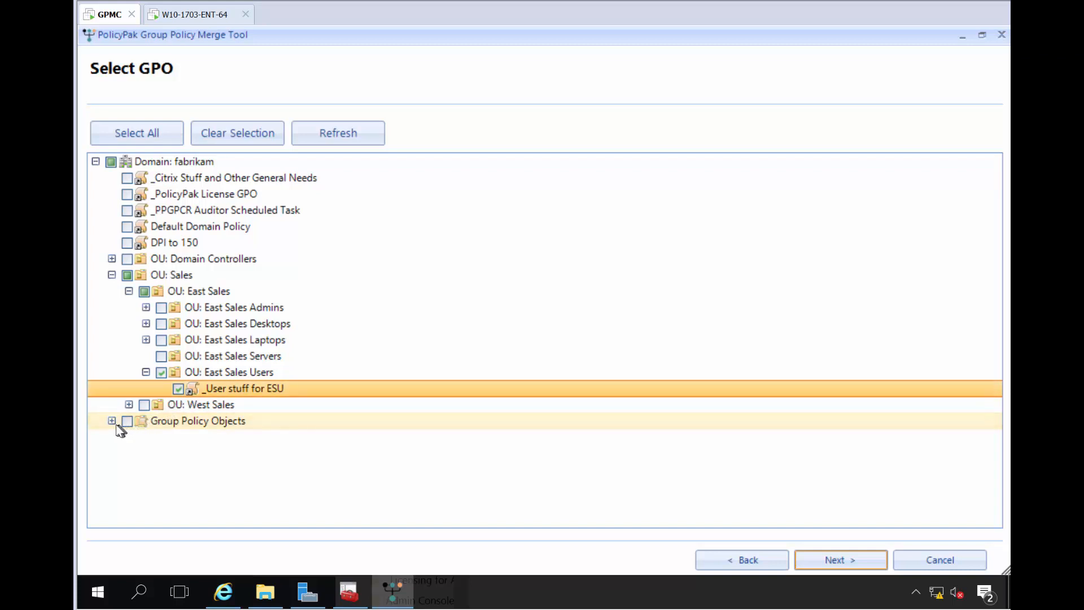
pyautogui.click(129, 405)
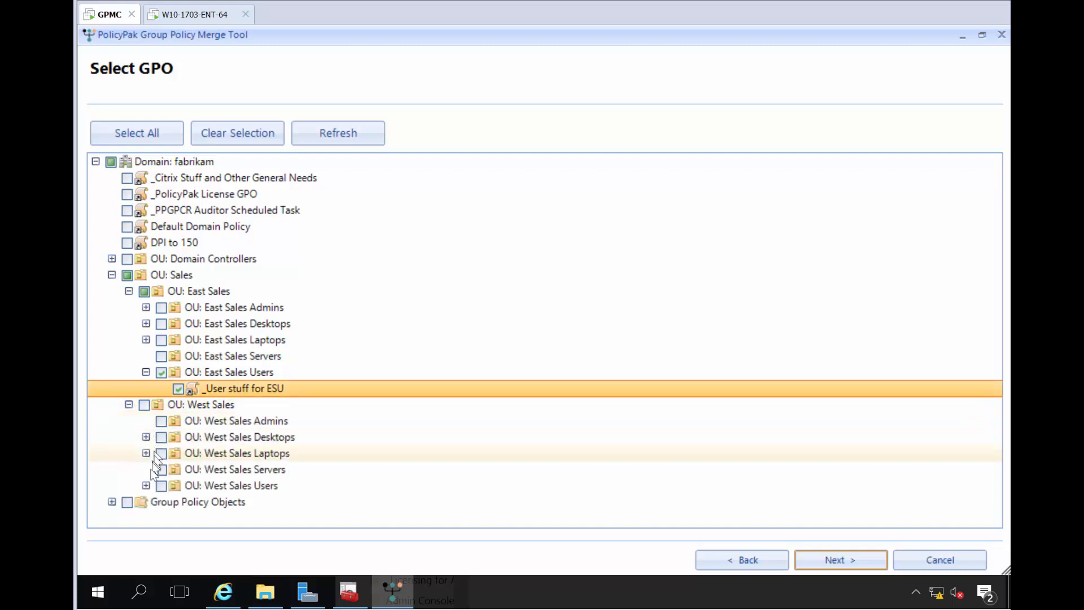
pyautogui.click(148, 485)
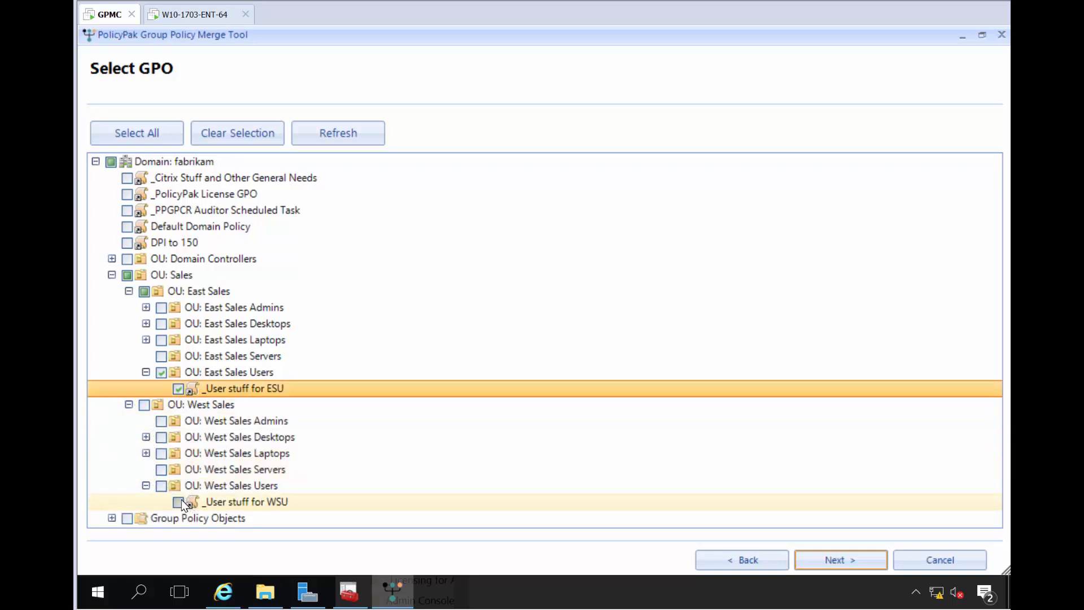
pyautogui.click(180, 501)
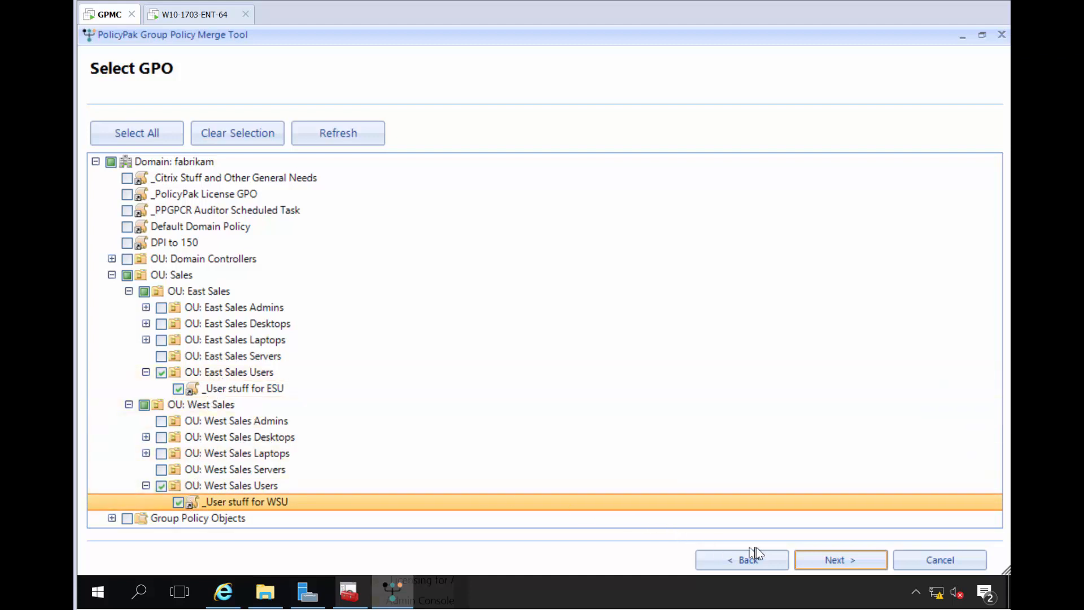
pyautogui.click(842, 559)
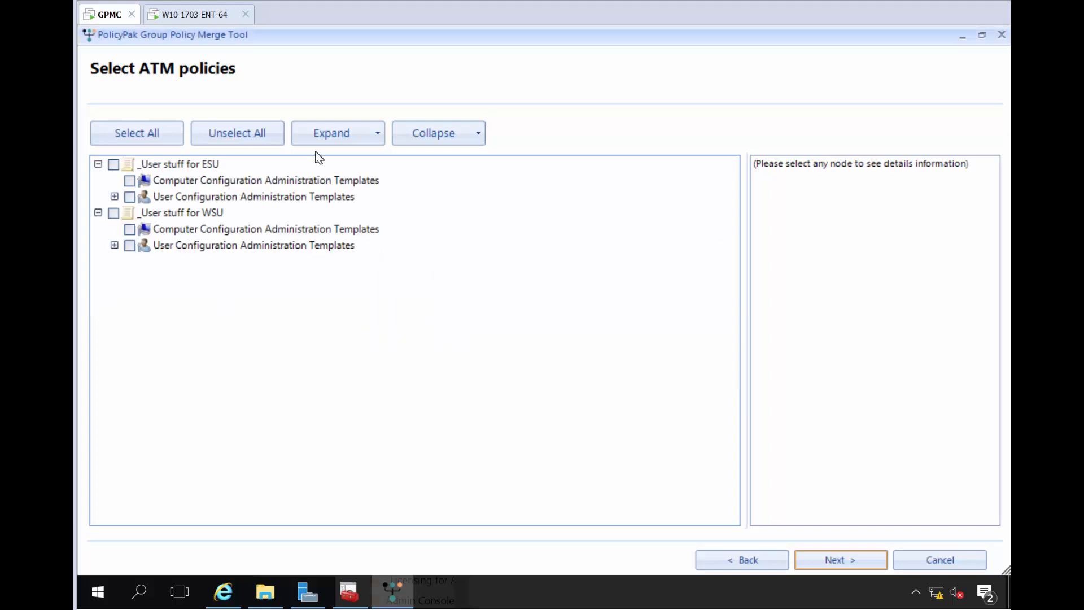
# Expand all policies and include the whole Start Menu and Taskbar folder from ESU and the Control Panel folder from WSU.
pyautogui.click(313, 135)
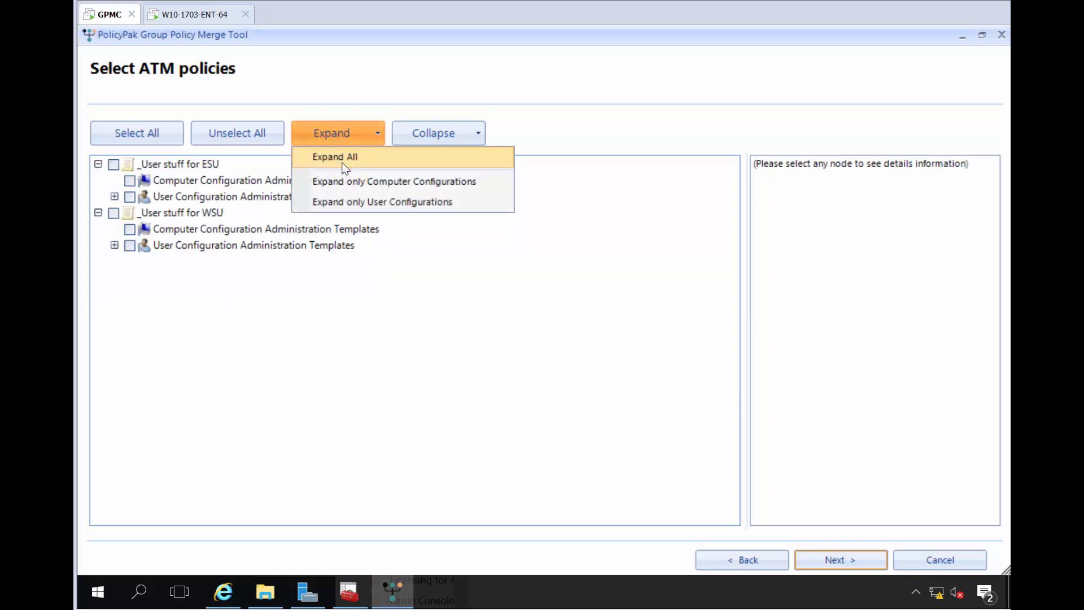
pyautogui.click(345, 159)
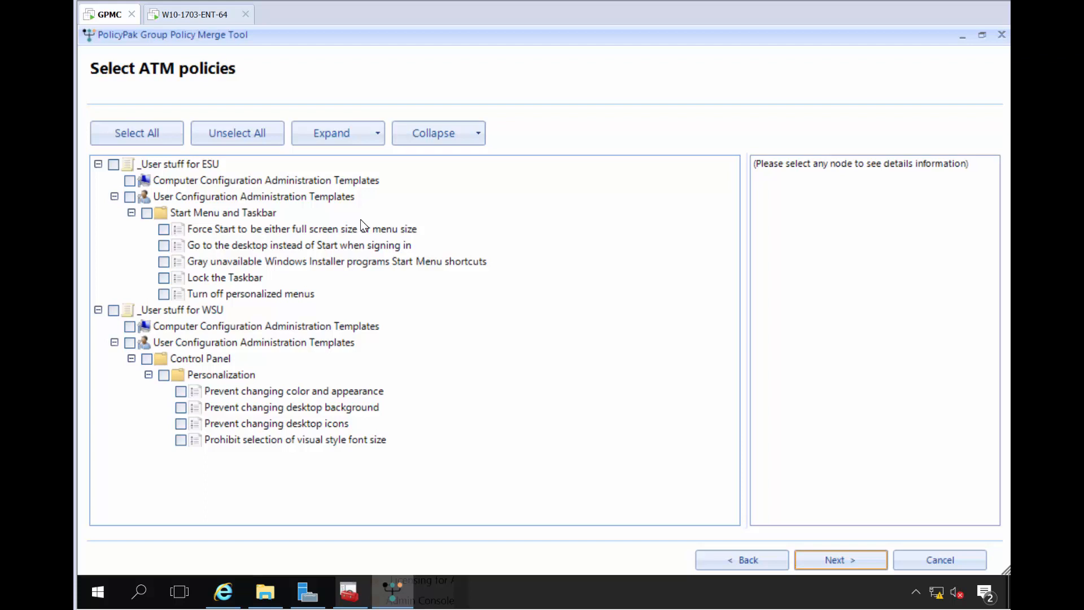
pyautogui.click(148, 215)
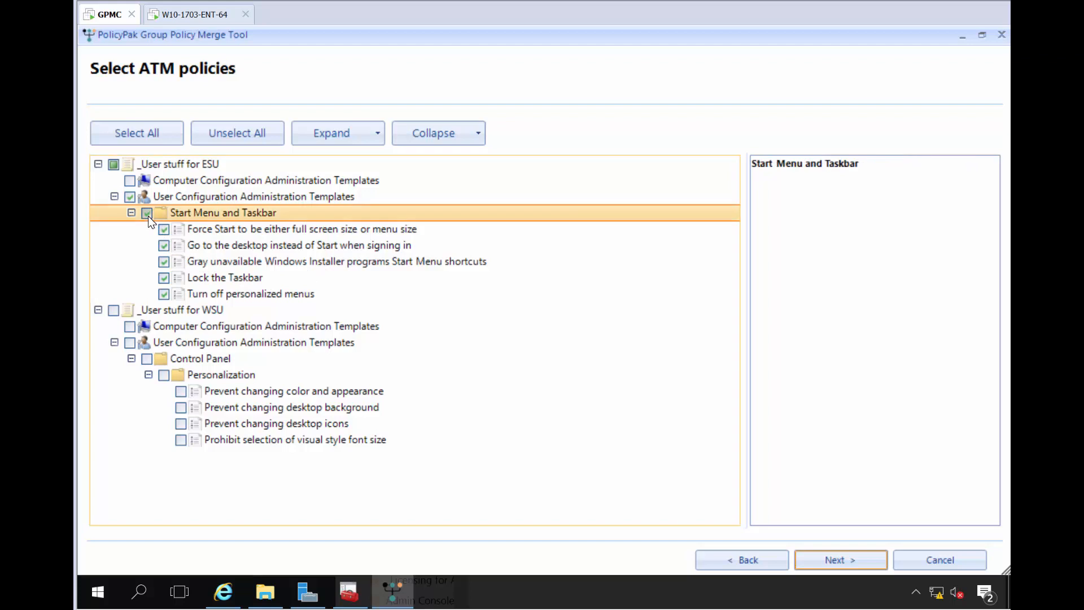
pyautogui.click(146, 359)
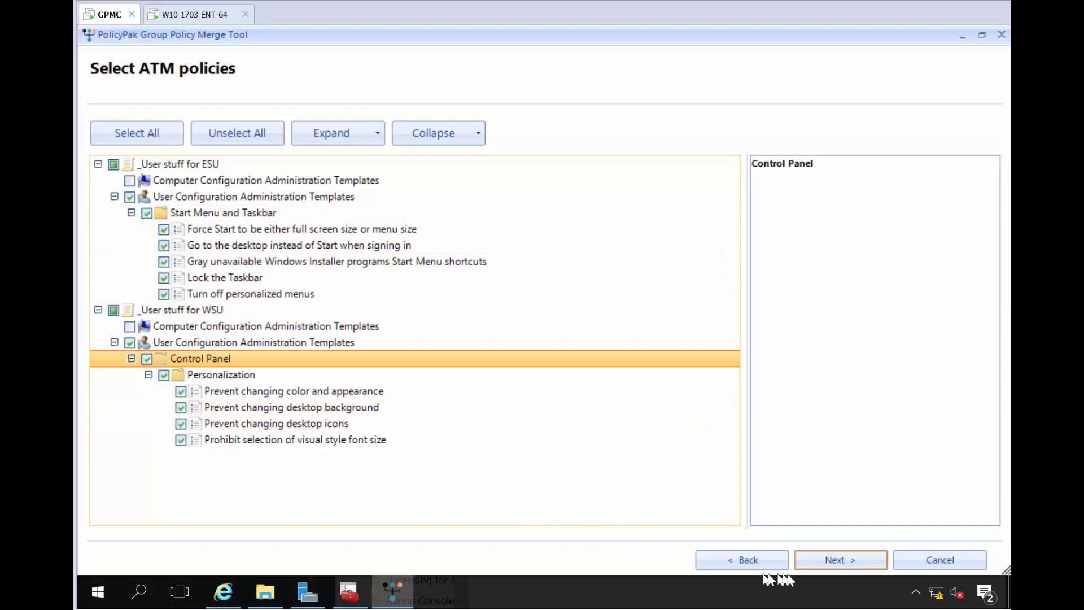
pyautogui.click(844, 568)
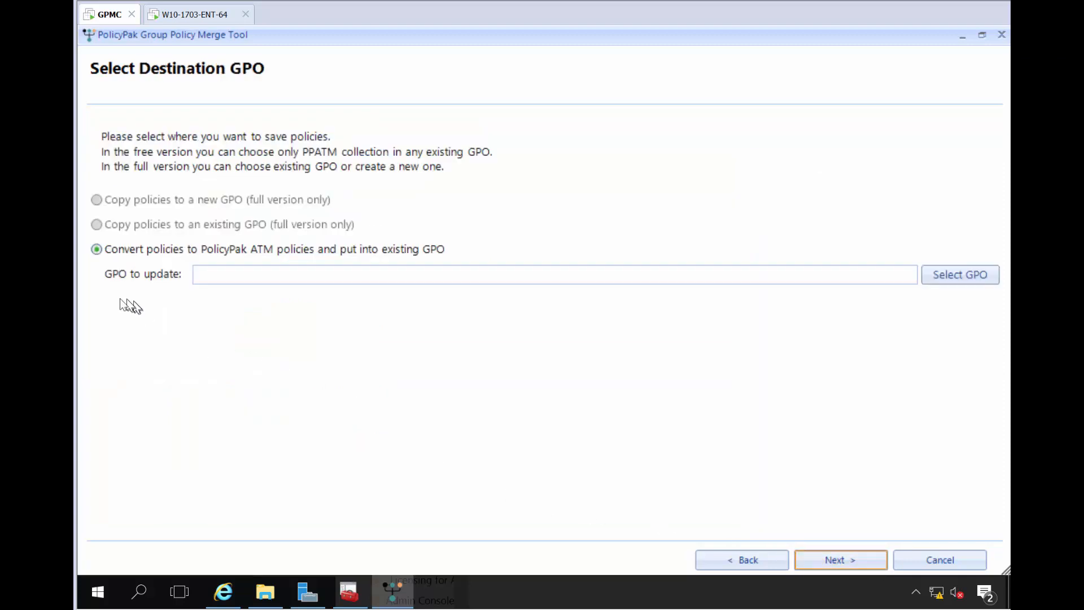
# In the Group Policy Management console, create a new GPO named ___Migrated User Settings under Group Policy Objects.
pyautogui.click(346, 592)
pyautogui.scroll(-3, 265, 333)
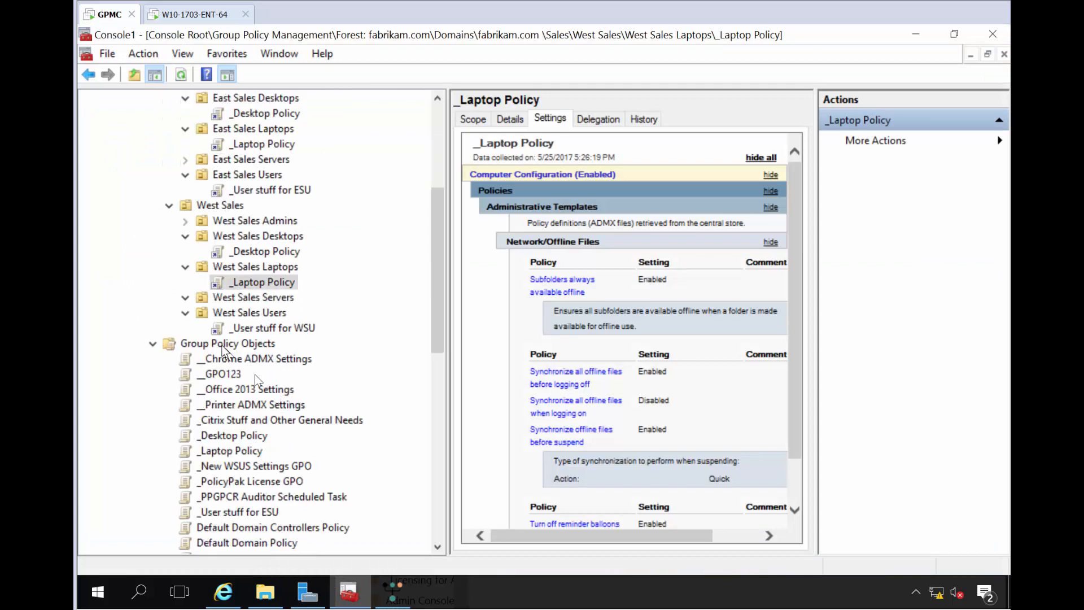
pyautogui.scroll(3, 245, 287)
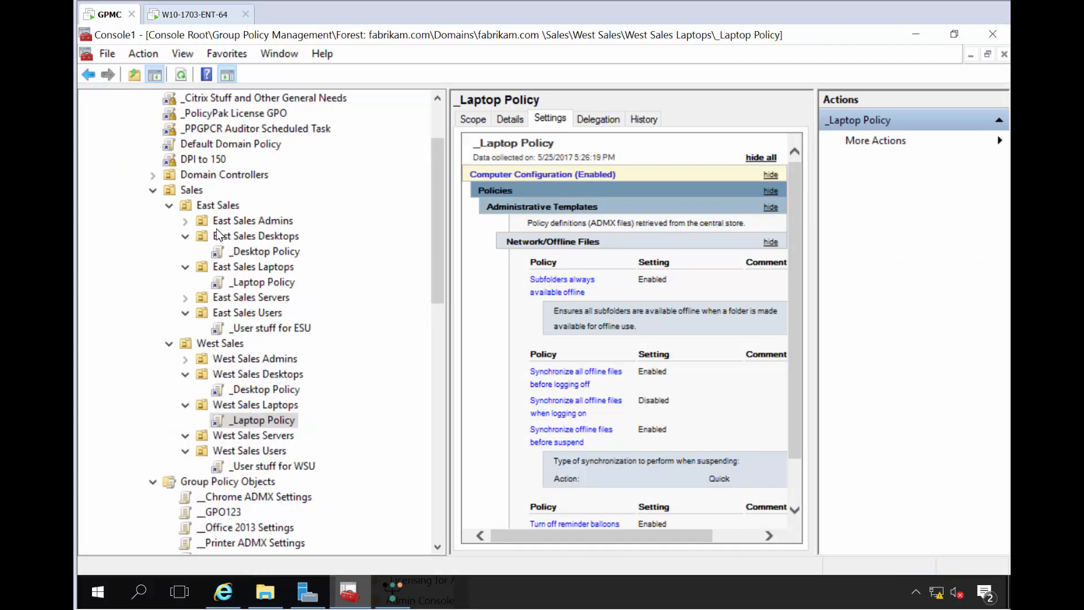
pyautogui.rightClick(231, 485)
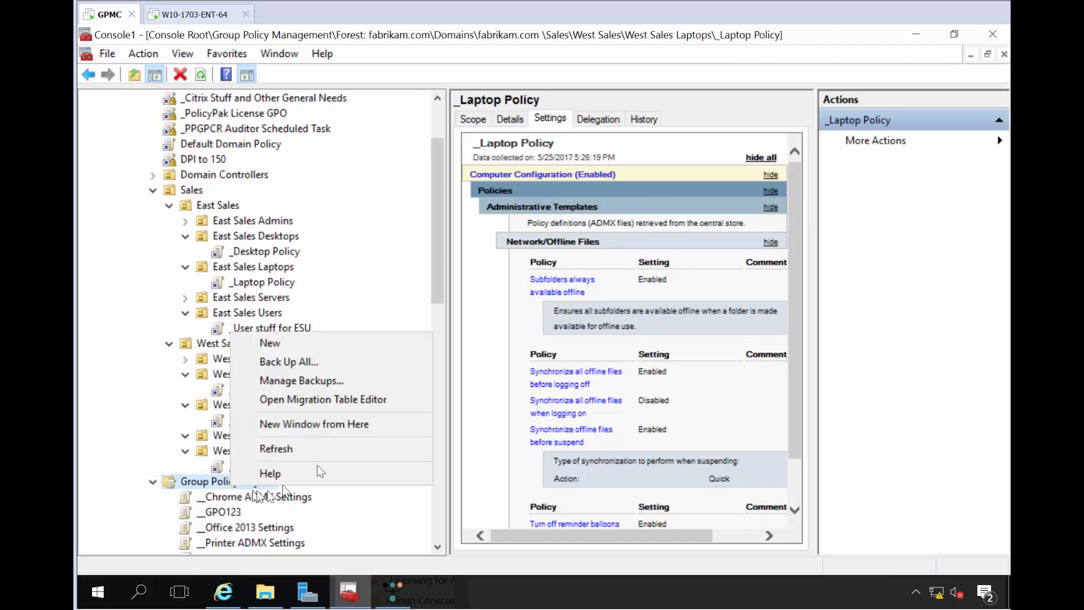
pyautogui.click(342, 342)
pyautogui.press('BackSpace')
pyautogui.write('_')
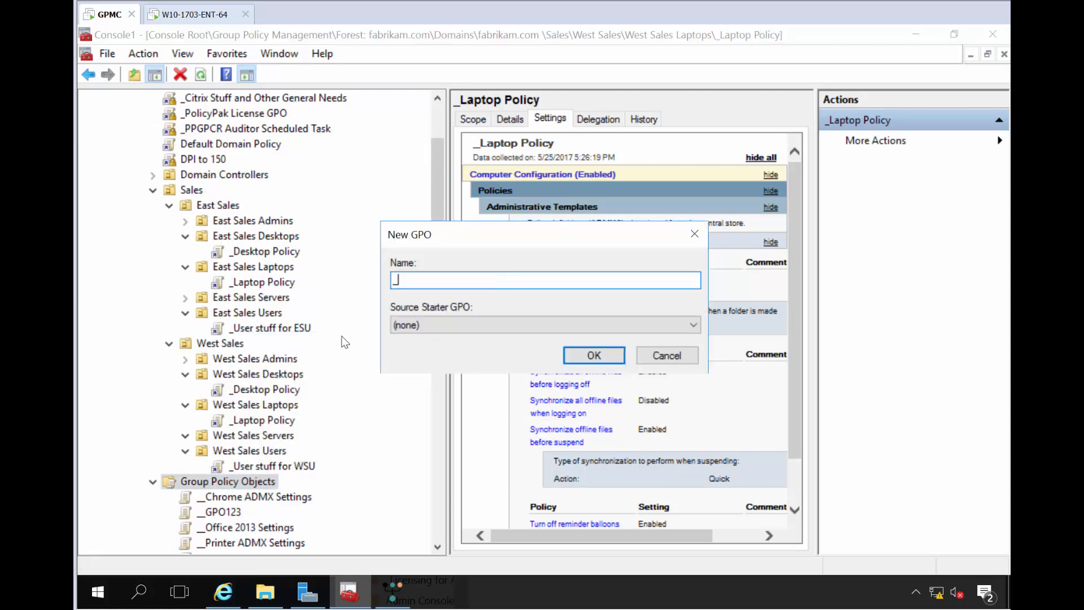
pyautogui.write('__Migrated User Settings')
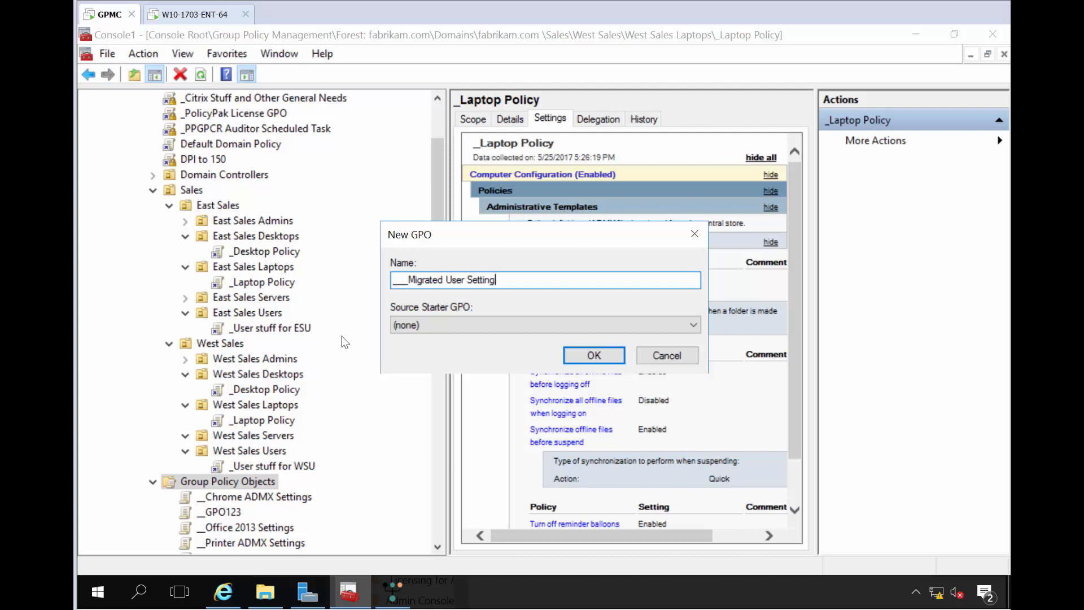
pyautogui.press('Return')
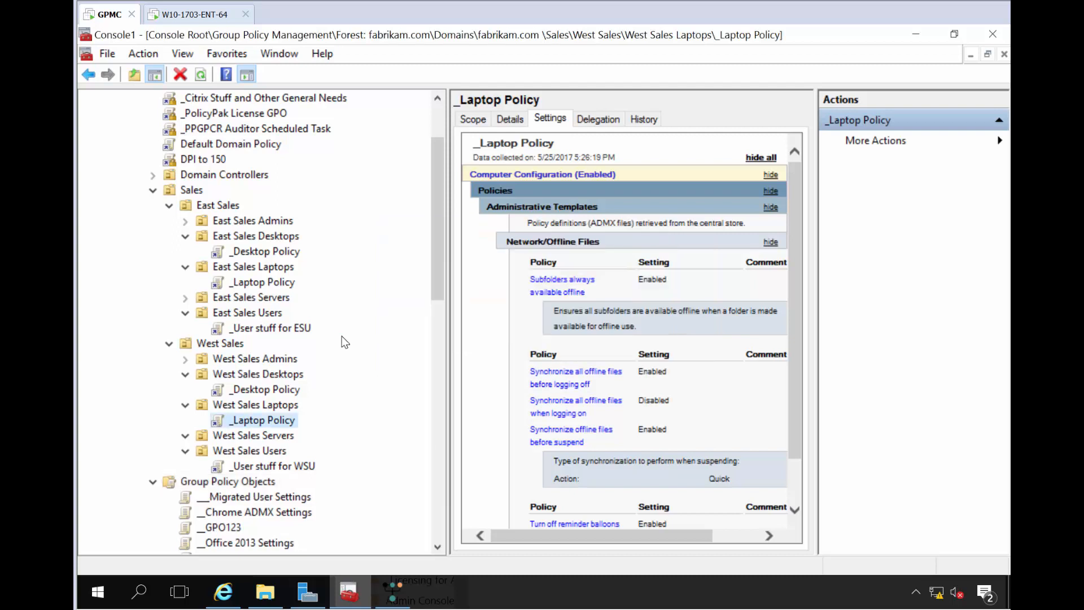
# Back in the Merge Tool, set ___Migrated User Settings as the destination GPO to update and proceed.
pyautogui.click(392, 591)
pyautogui.click(962, 272)
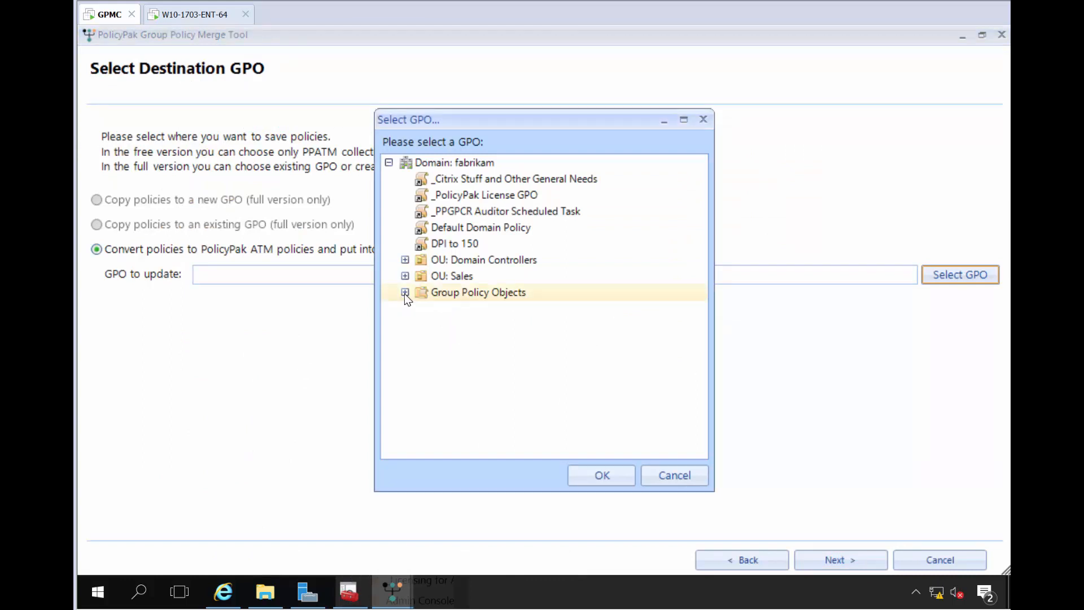
pyautogui.click(404, 292)
pyautogui.click(476, 310)
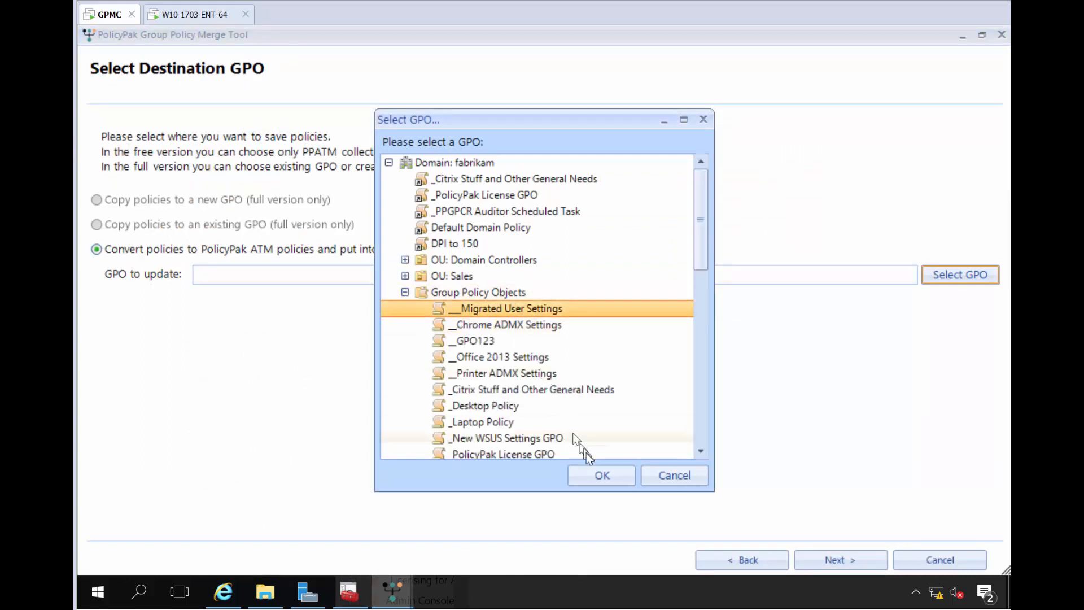
pyautogui.click(593, 474)
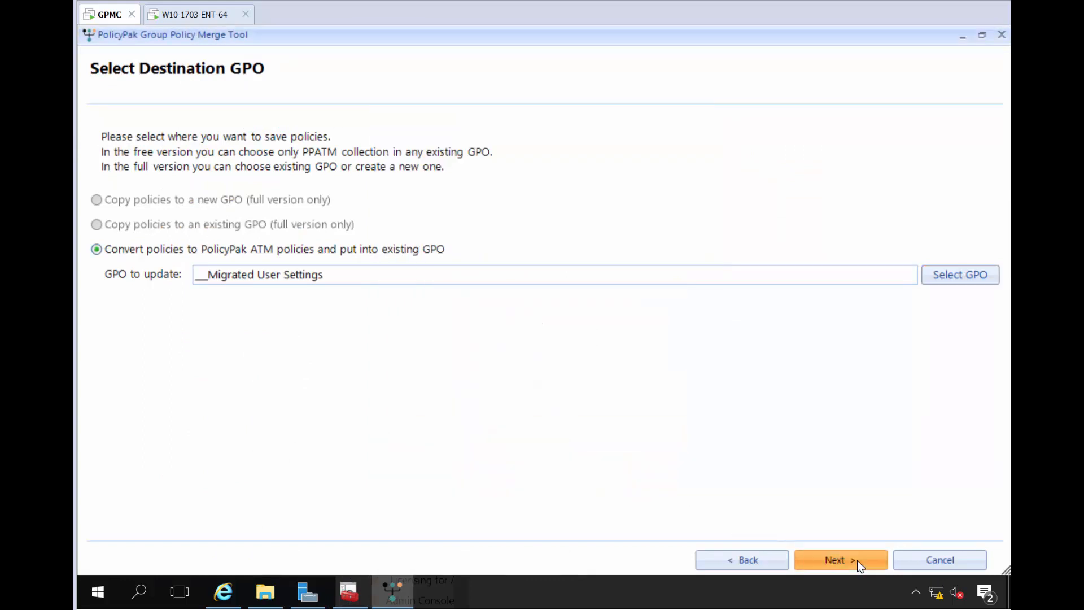
pyautogui.click(840, 559)
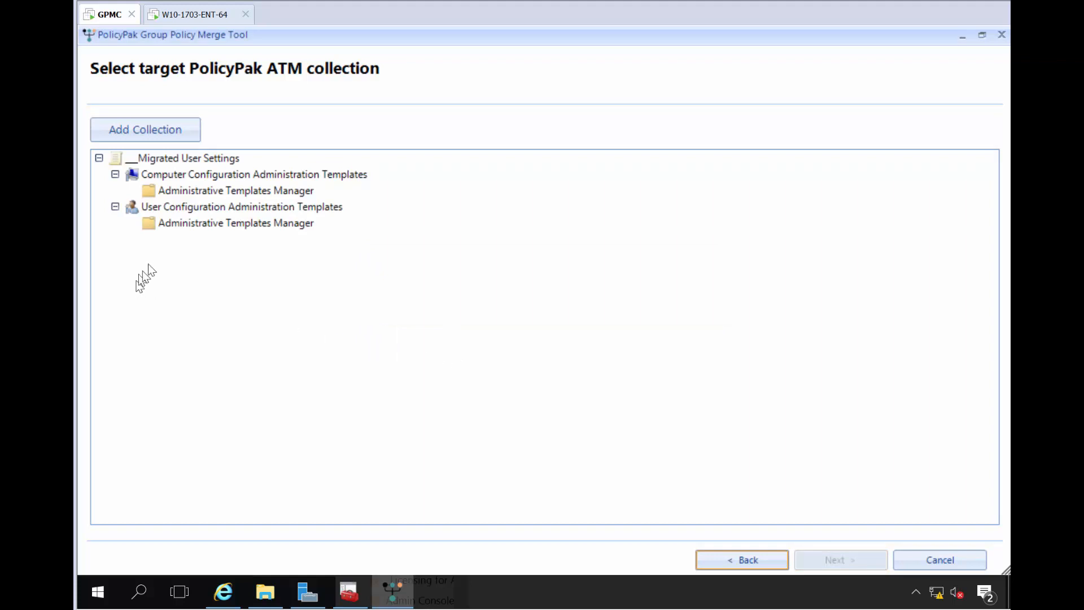
# Start a new collection named All our user side stuff under the user-side Administrative Templates Manager.
pyautogui.click(194, 222)
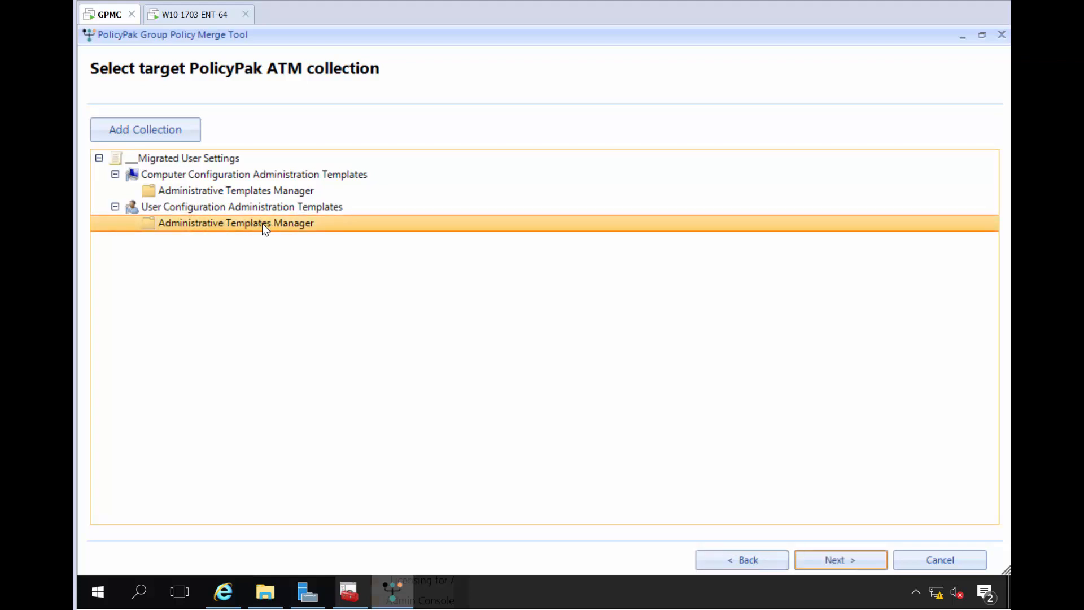
pyautogui.click(186, 128)
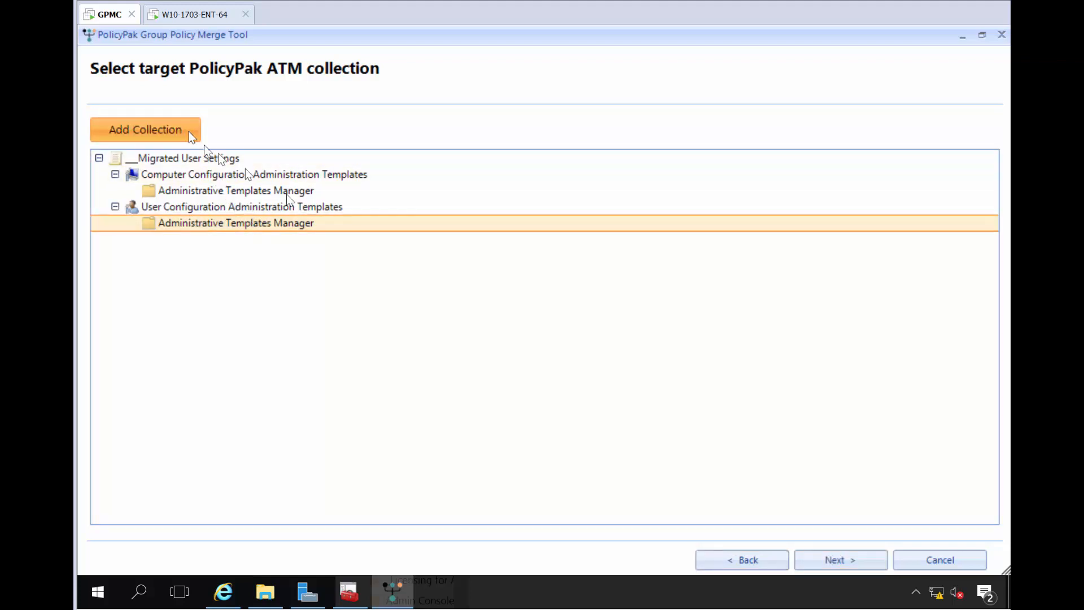
pyautogui.write('All ')
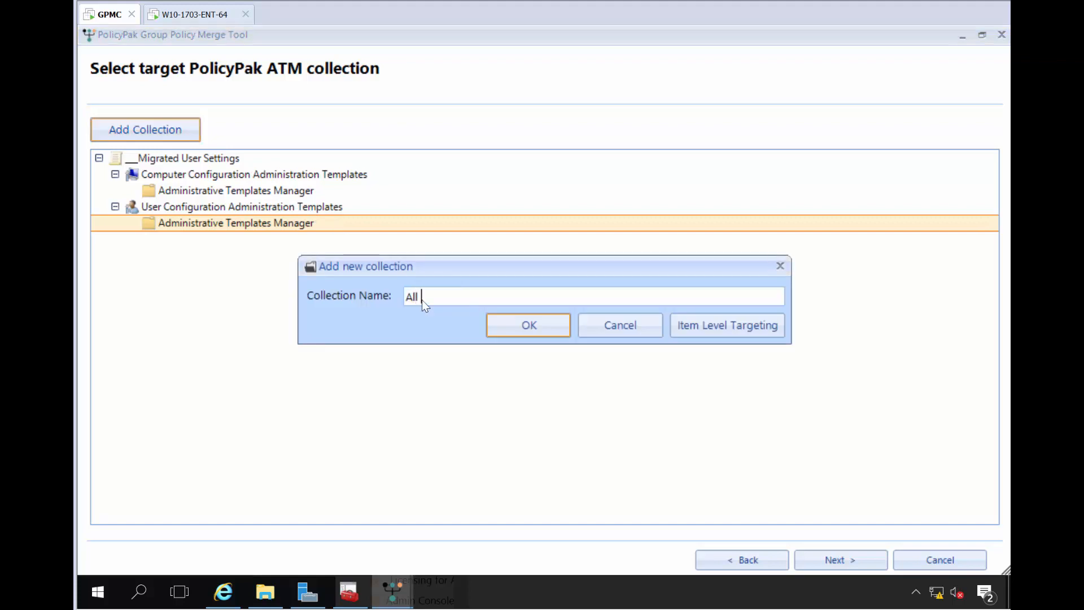
pyautogui.write('our user side stuff')
# Look through the item-level targeting types available for the new collection without adding any.
pyautogui.click(716, 332)
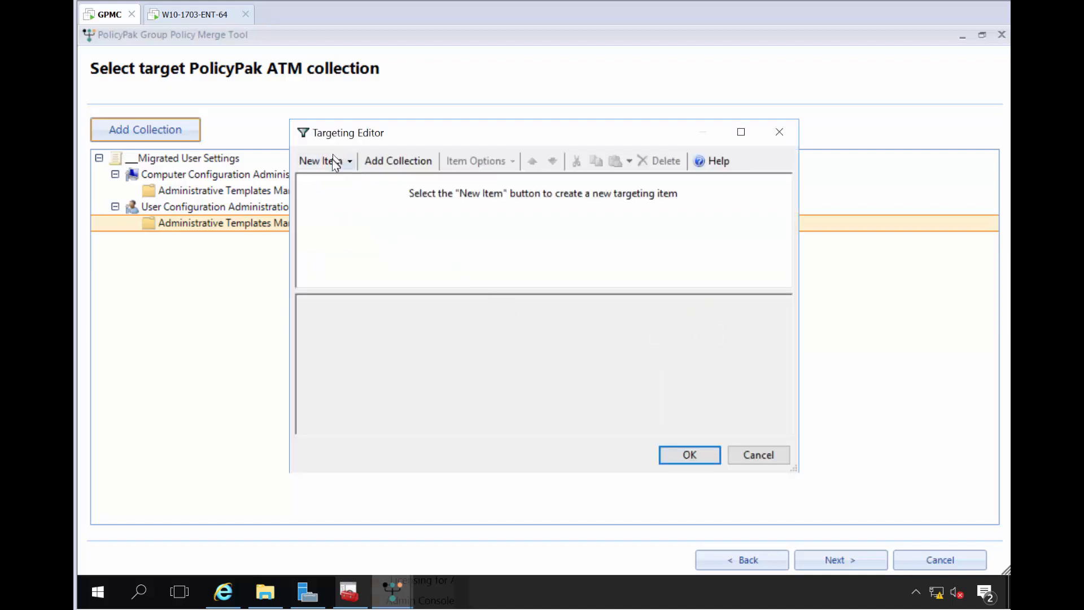
pyautogui.click(333, 162)
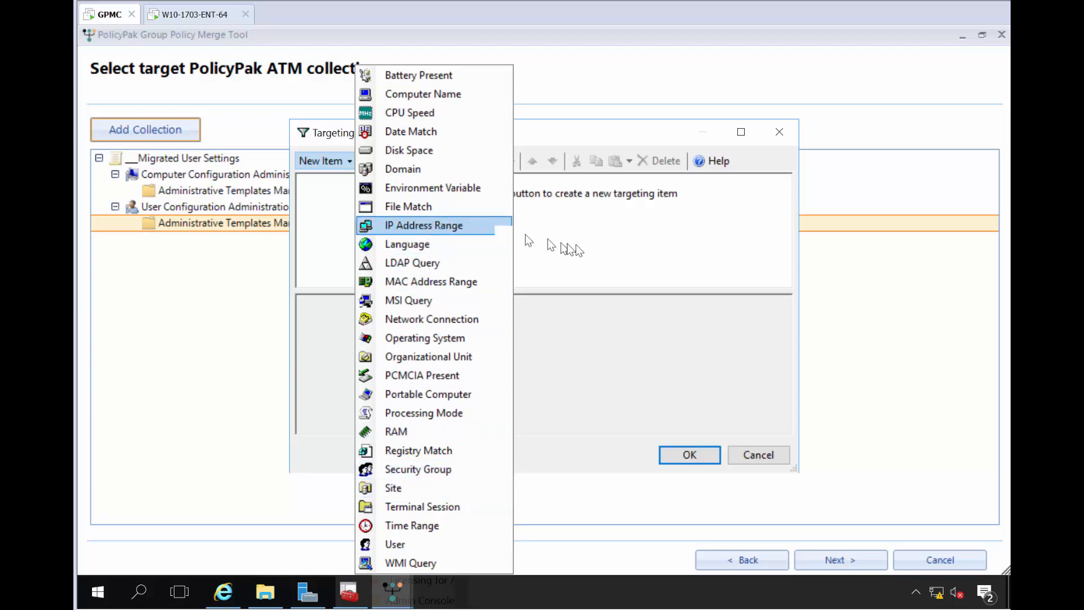
pyautogui.click(639, 276)
pyautogui.click(747, 458)
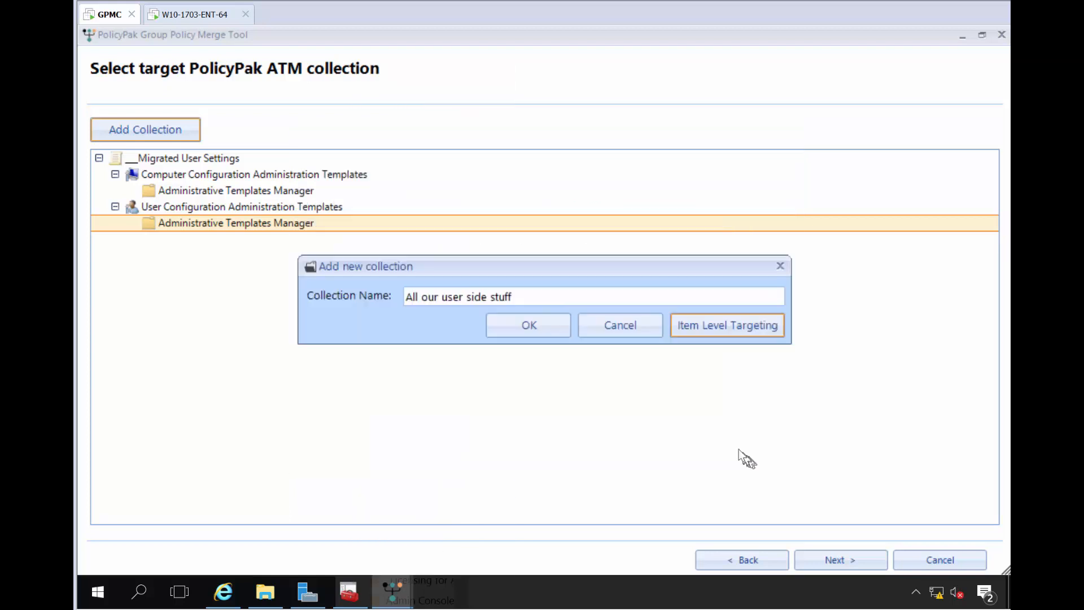
# Confirm the new collection and convert the chosen policies into All our user side stuff, checking the conversion log.
pyautogui.click(526, 327)
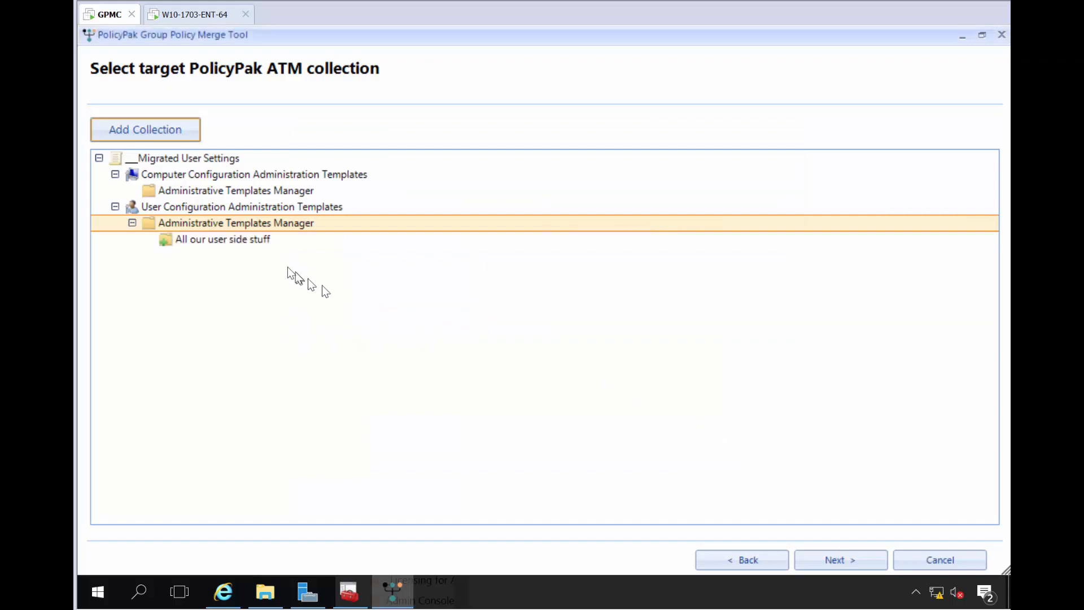
pyautogui.click(246, 241)
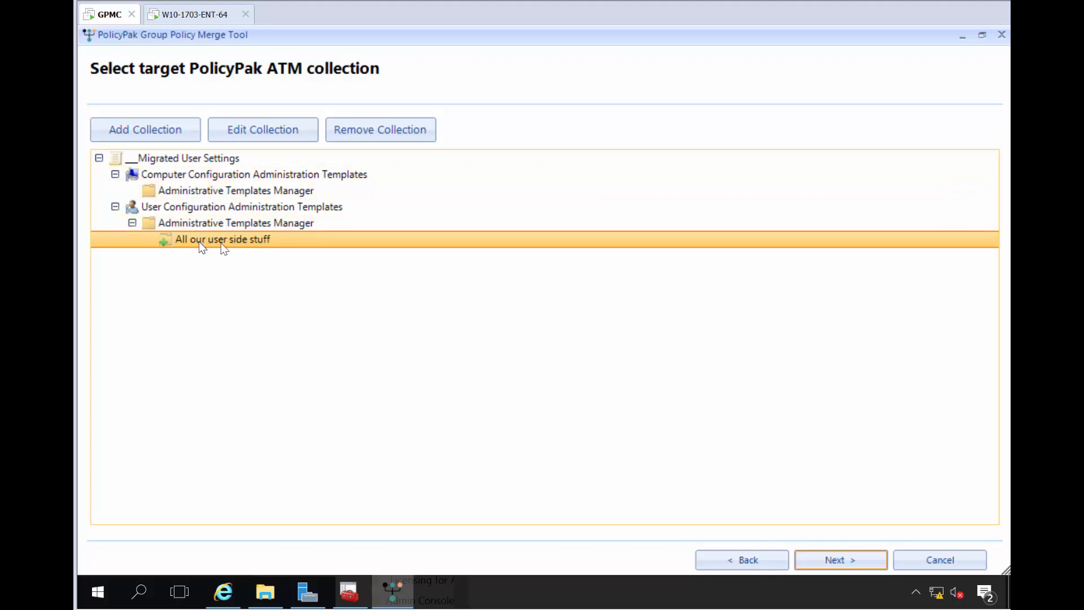
pyautogui.click(817, 560)
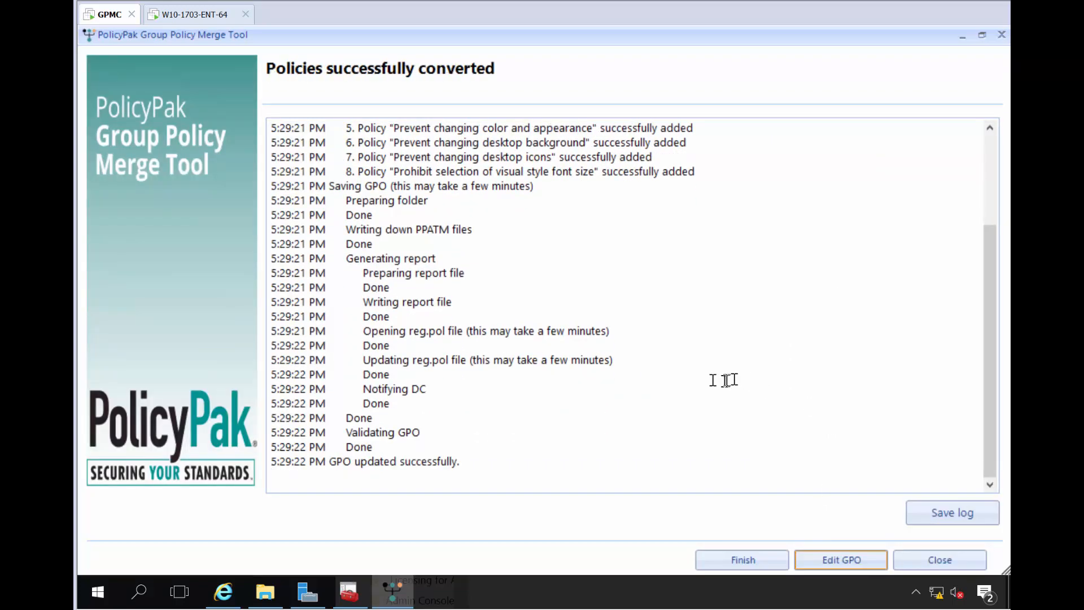
pyautogui.scroll(3, 709, 373)
pyautogui.scroll(-3, 407, 254)
# Open the updated GPO for editing and inspect the policies in All our user side stuff under the user-side PolicyPak Administrative Templates Manager.
pyautogui.click(825, 563)
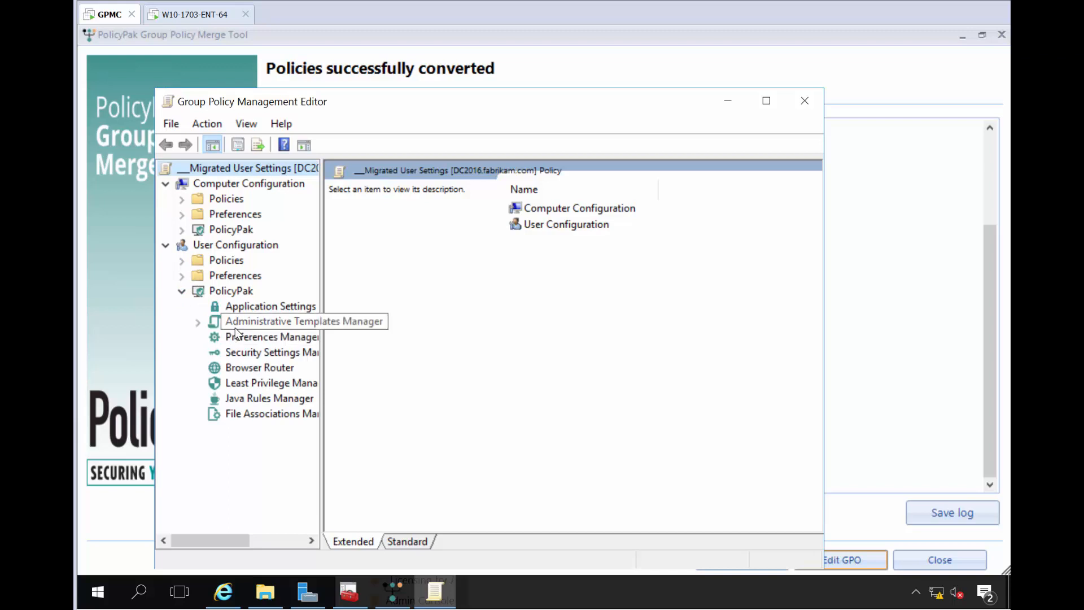
pyautogui.click(234, 324)
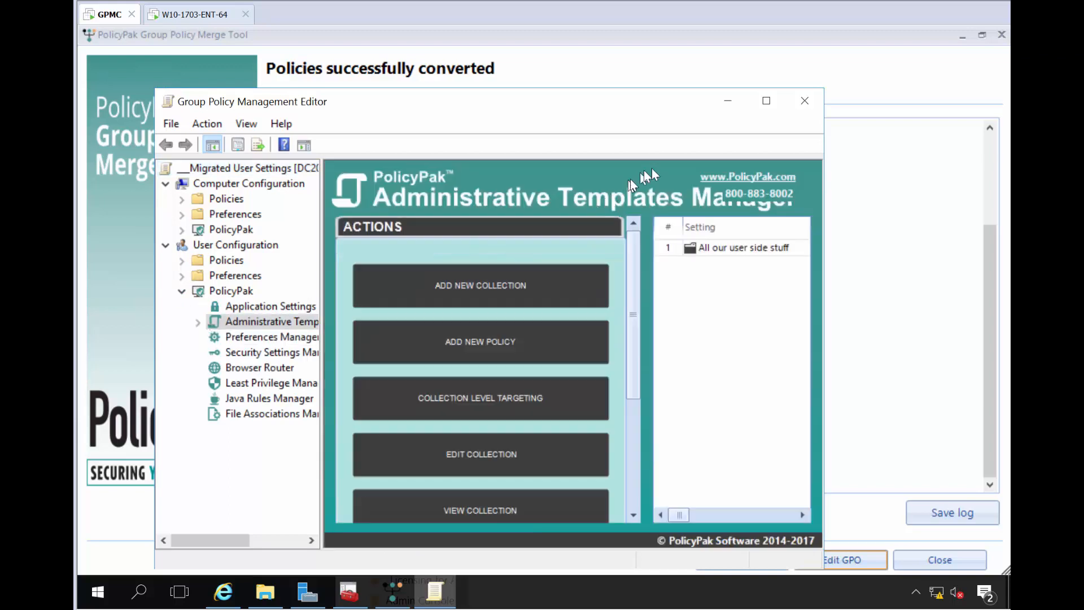
pyautogui.click(199, 323)
pyautogui.click(765, 106)
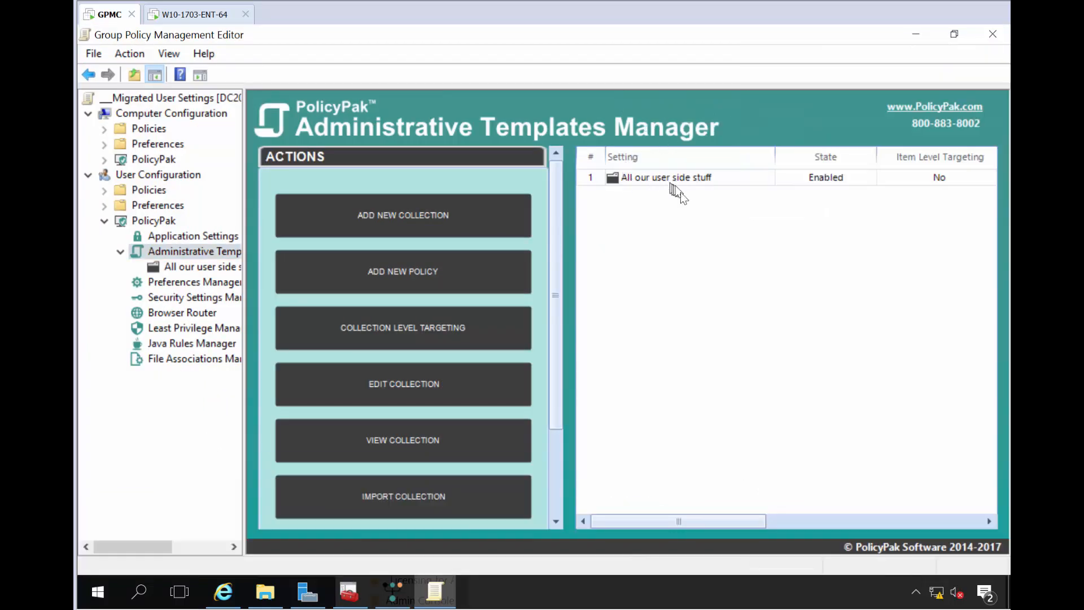
pyautogui.doubleClick(672, 178)
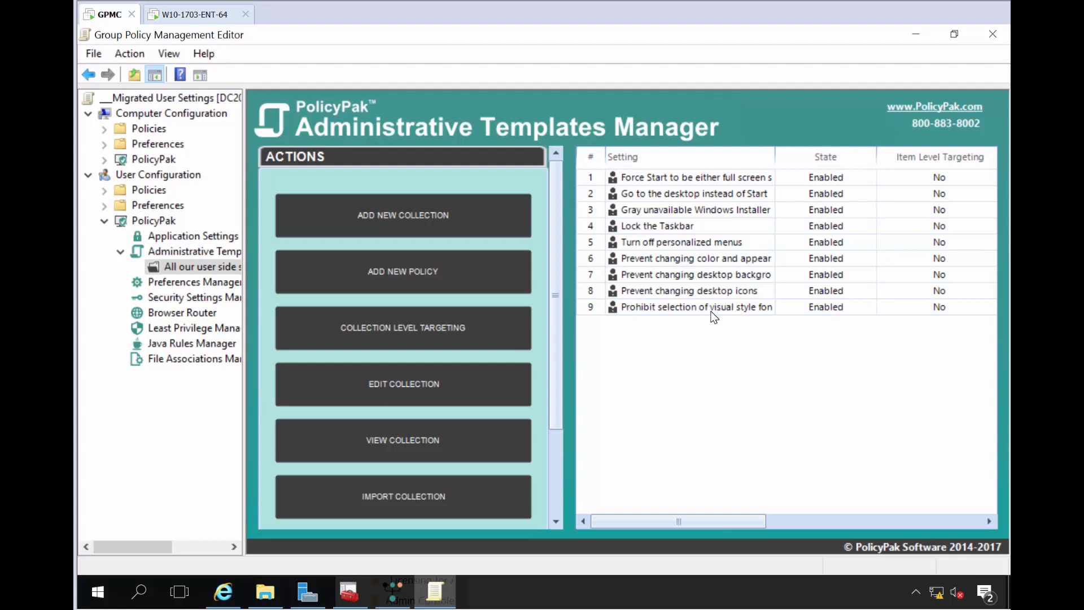
pyautogui.rightClick(220, 267)
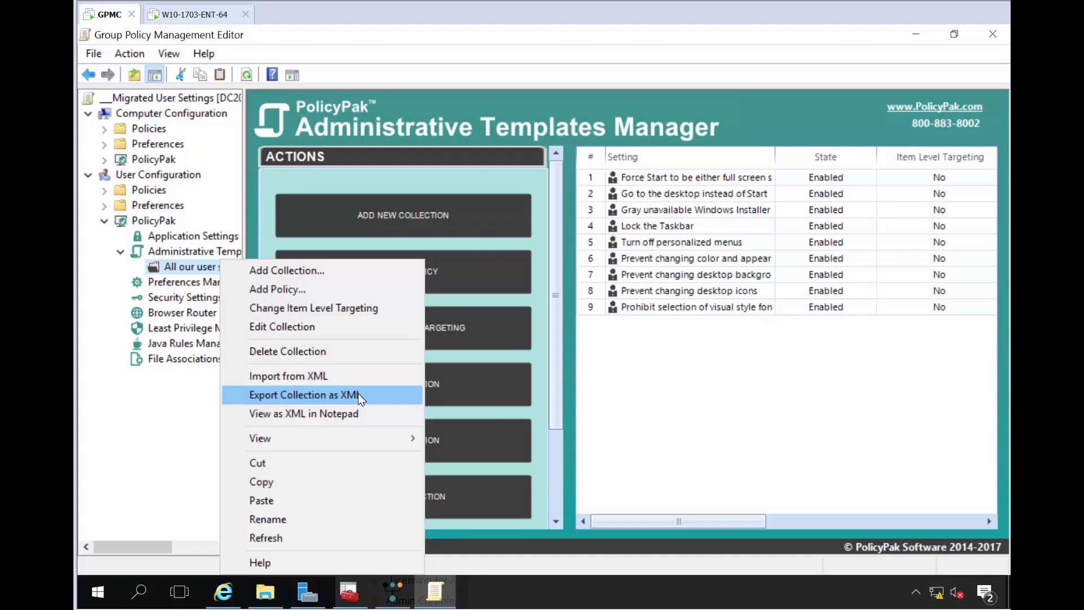
pyautogui.click(100, 594)
pyautogui.click(100, 594)
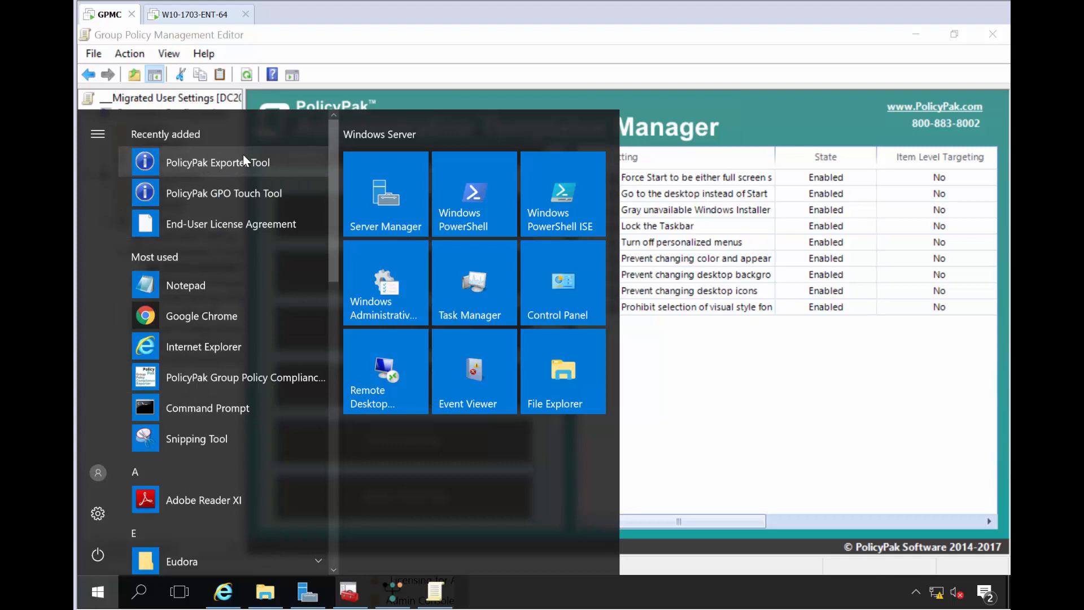
pyautogui.click(778, 394)
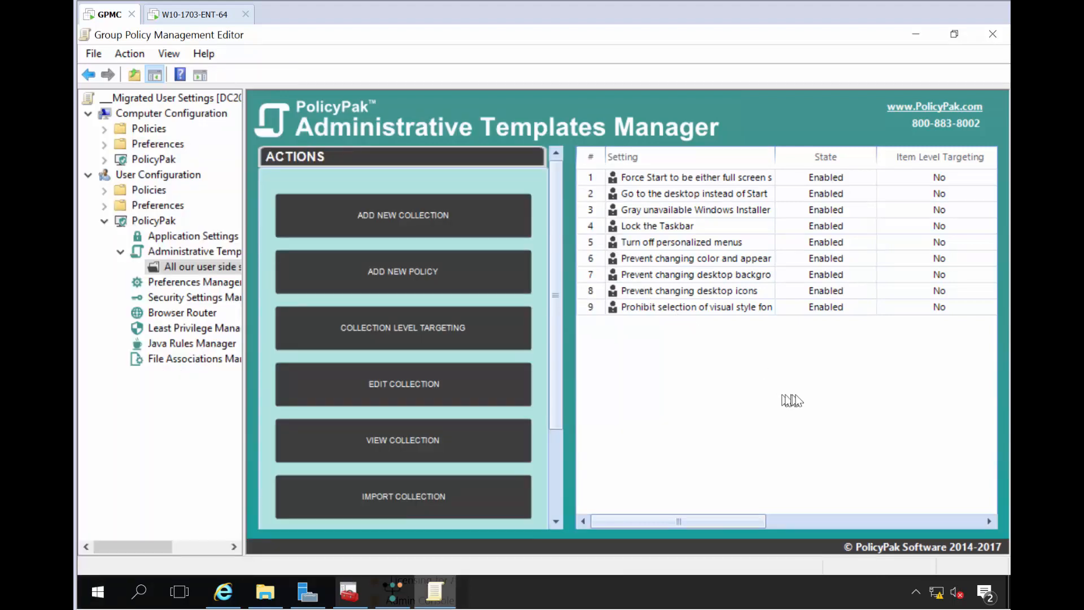
# Close the GPO editor, finish this merge, and start another Admin Templates conversion using manually selected GPOs.
pyautogui.click(995, 33)
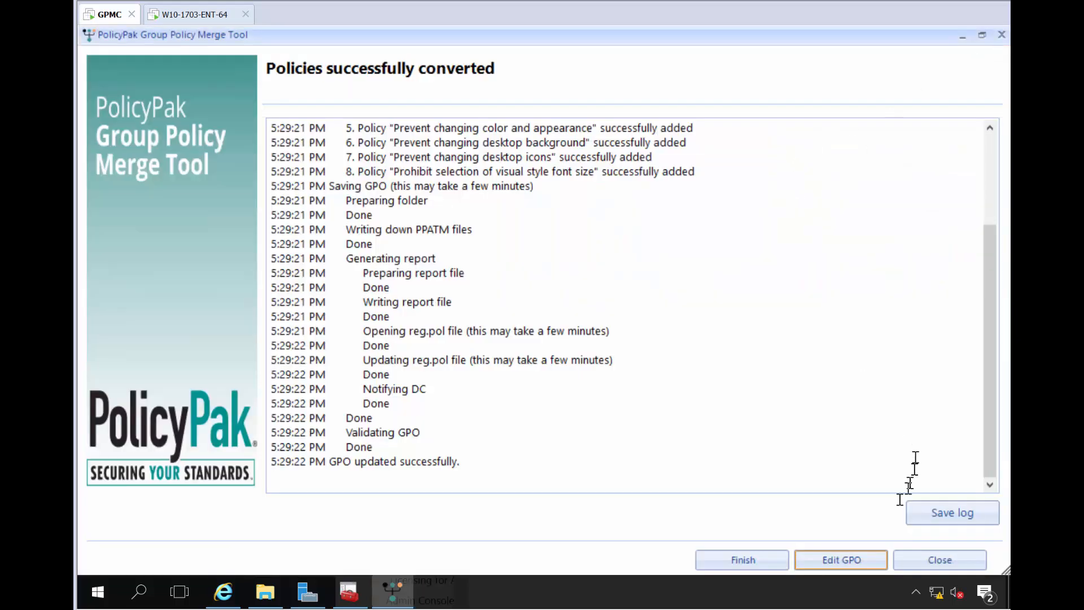
pyautogui.click(748, 559)
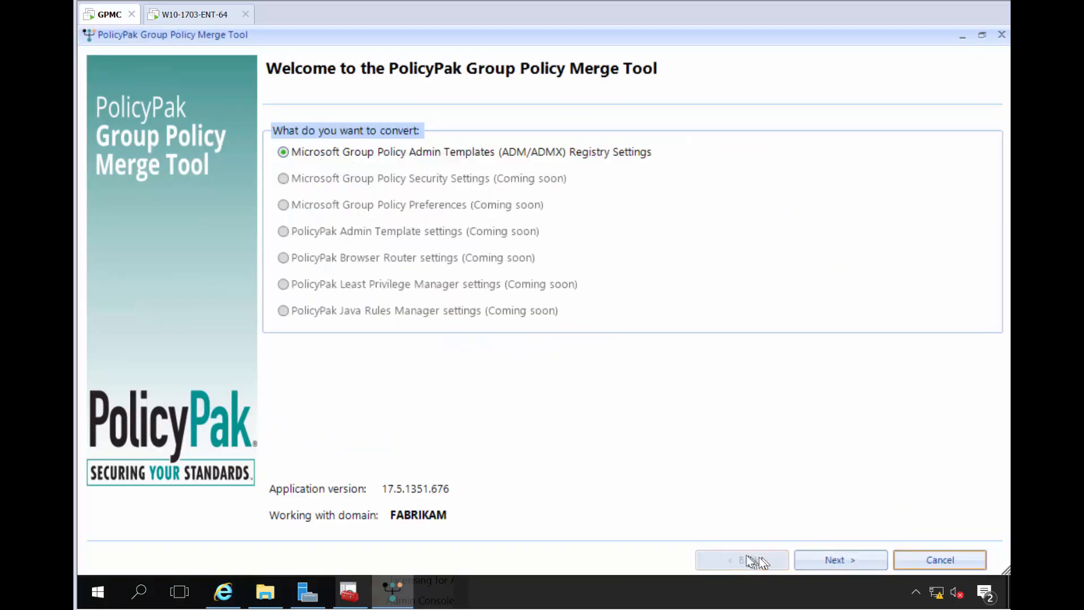
pyautogui.click(832, 560)
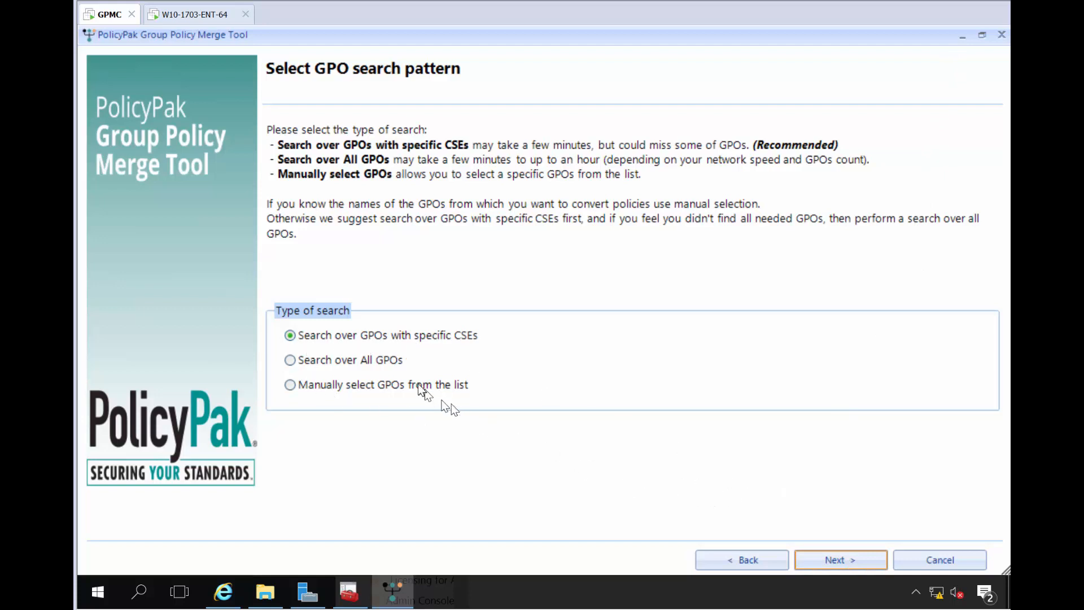
pyautogui.click(432, 390)
pyautogui.click(819, 559)
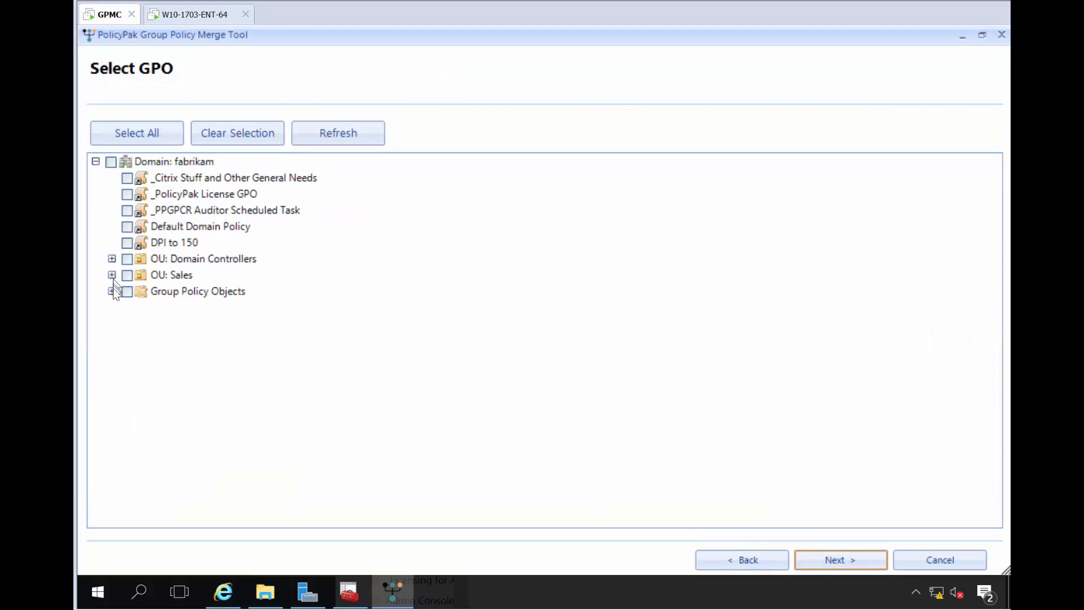
# Choose _Laptop Policy under Group Policy Objects as the source GPO and include its whole Offline Files folder.
pyautogui.click(112, 291)
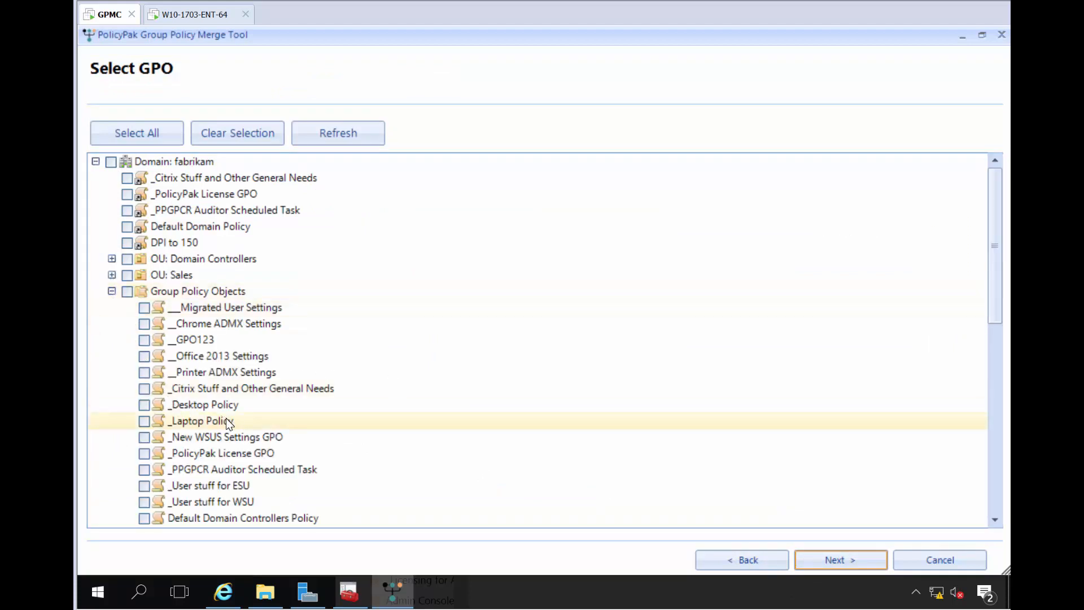
pyautogui.scroll(-1, 226, 418)
pyautogui.click(145, 373)
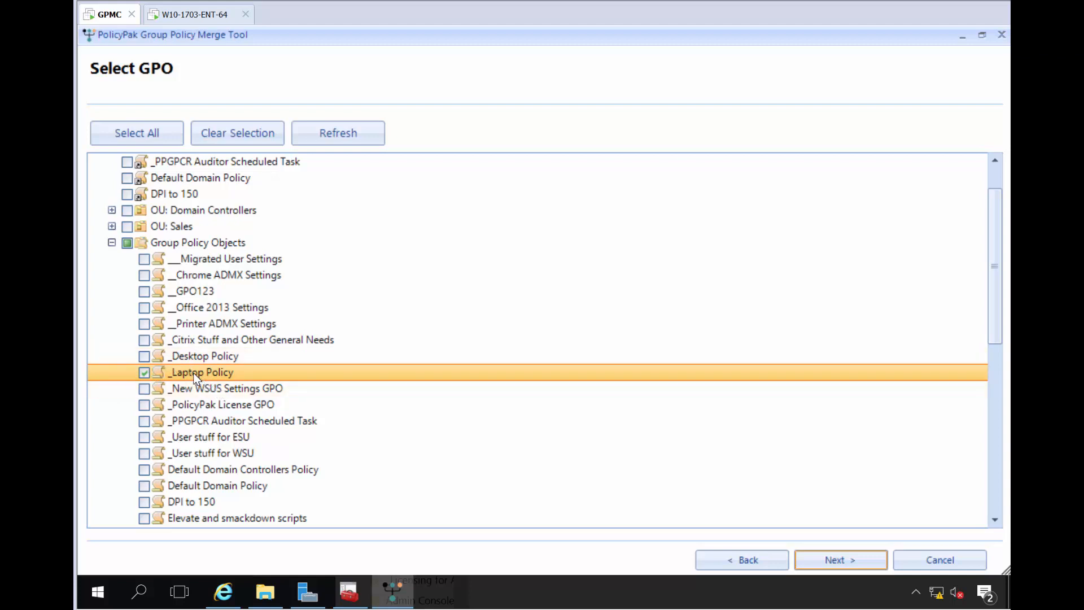
pyautogui.click(815, 559)
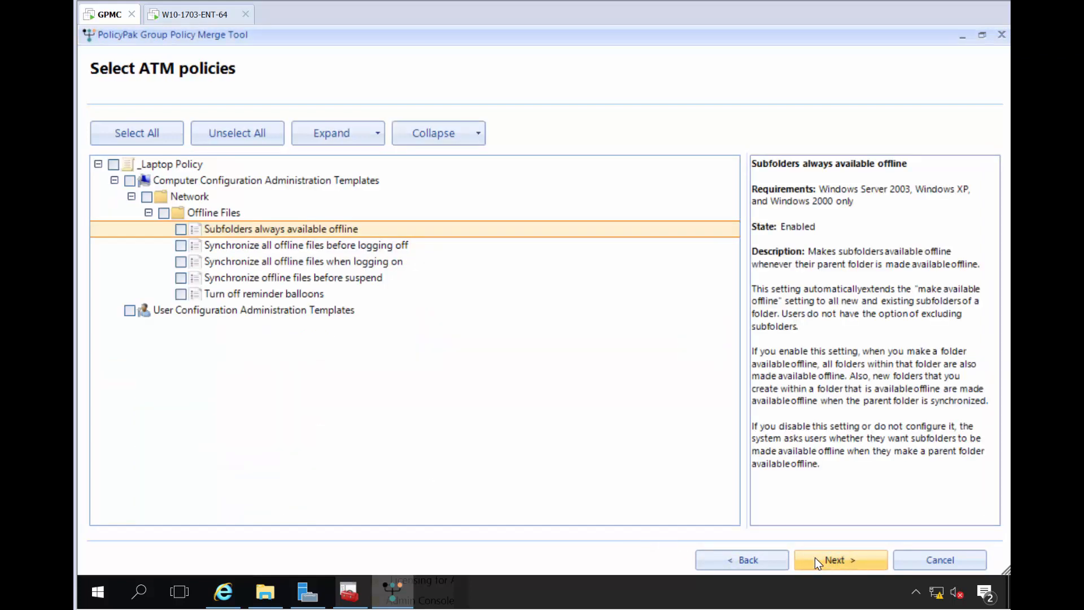
pyautogui.click(164, 213)
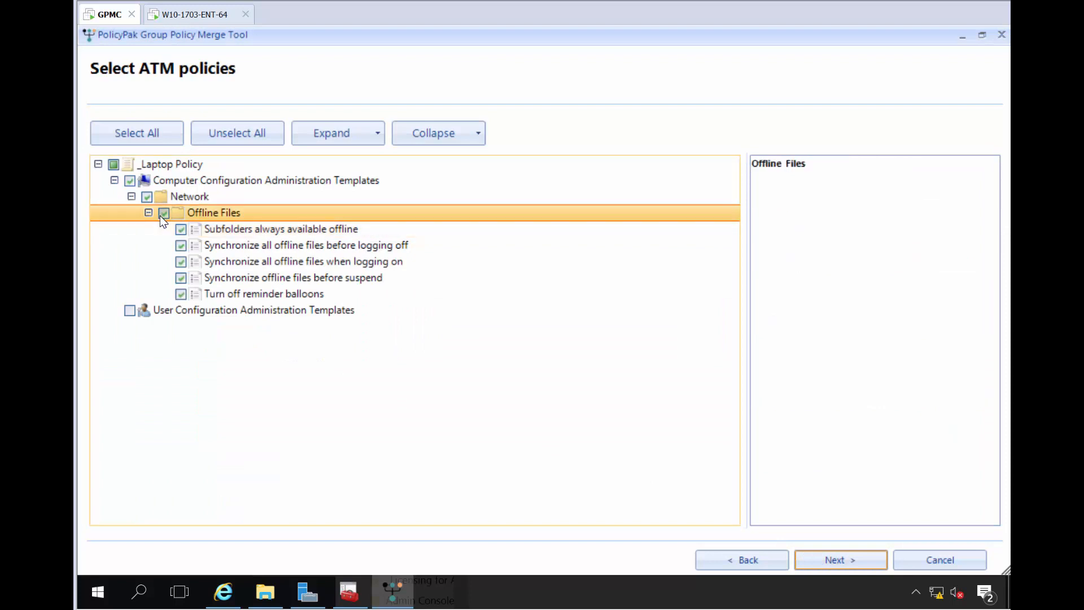
pyautogui.click(820, 563)
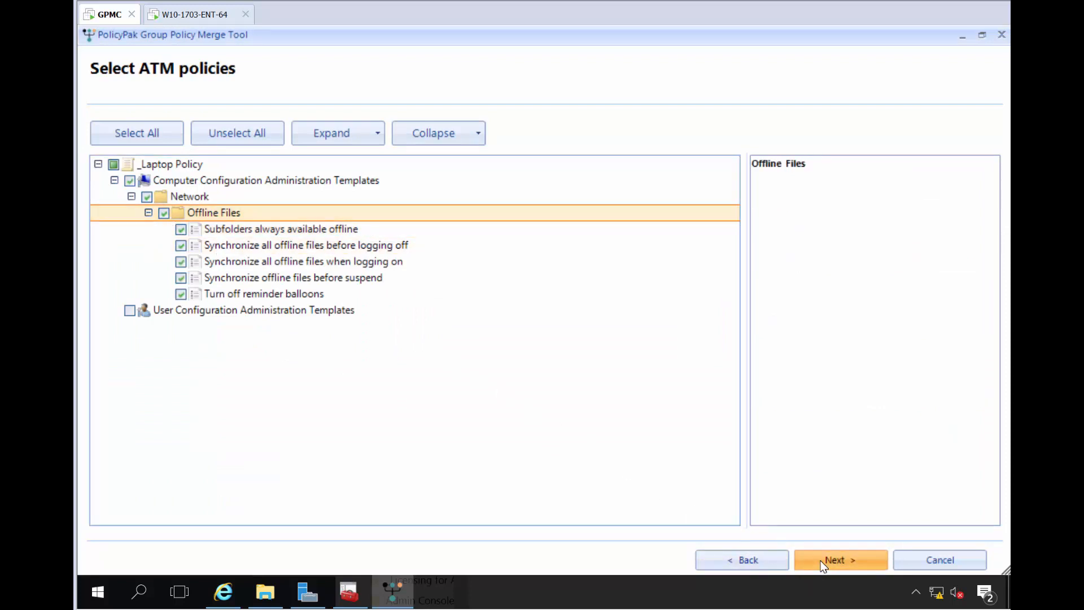
# In the Group Policy Management console, create a new GPO named __Computer Stuff (Laptop and Desktop) under Group Policy Objects.
pyautogui.click(349, 594)
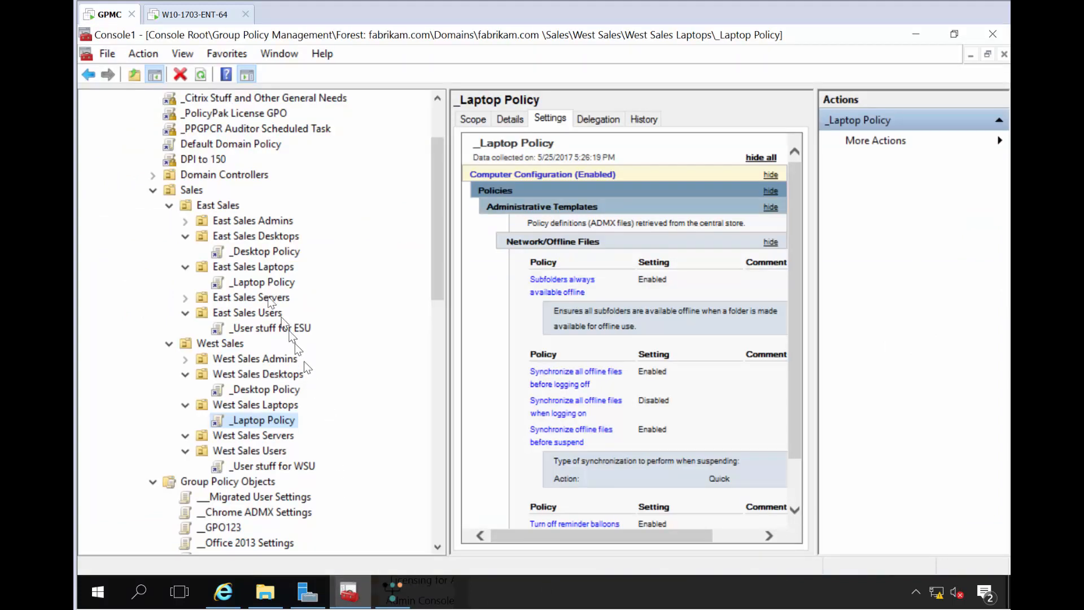
pyautogui.rightClick(237, 481)
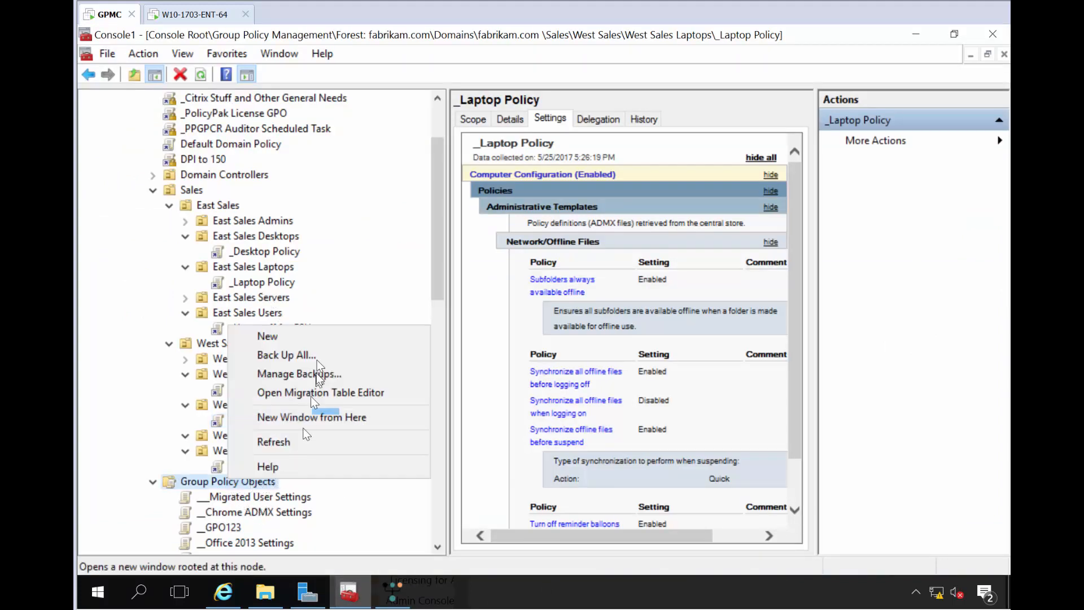
pyautogui.click(318, 335)
pyautogui.write('_')
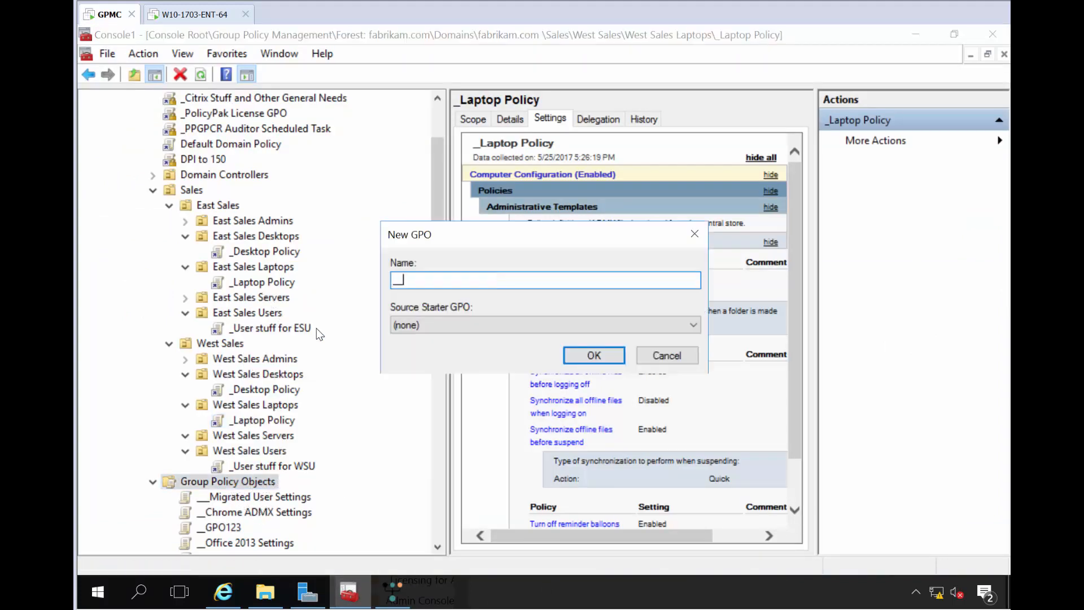
pyautogui.write('_Computer Stuff (Laptop and Desktop)')
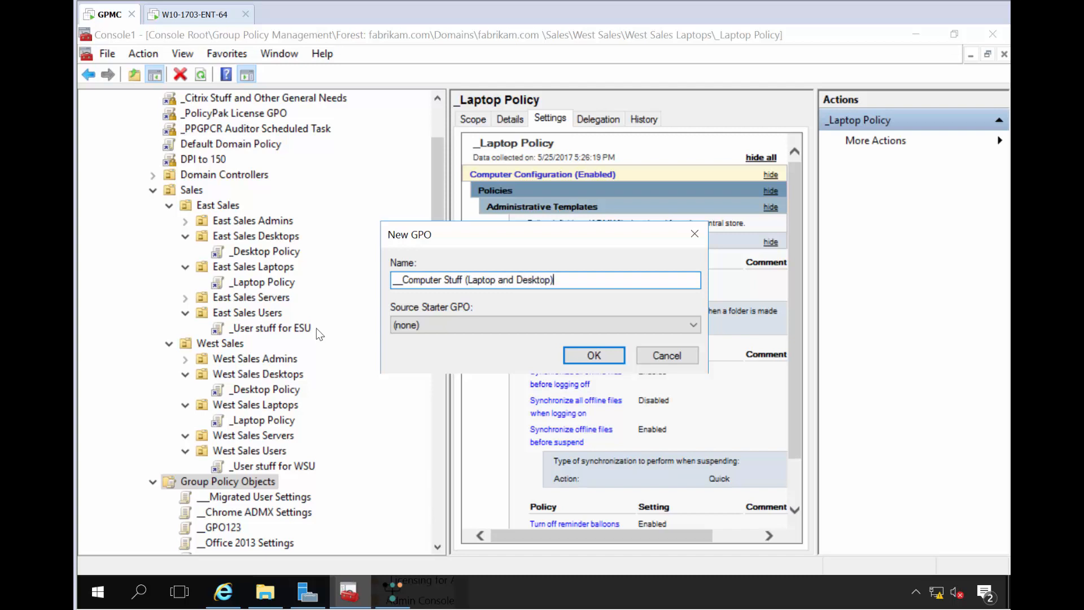
pyautogui.press('Return')
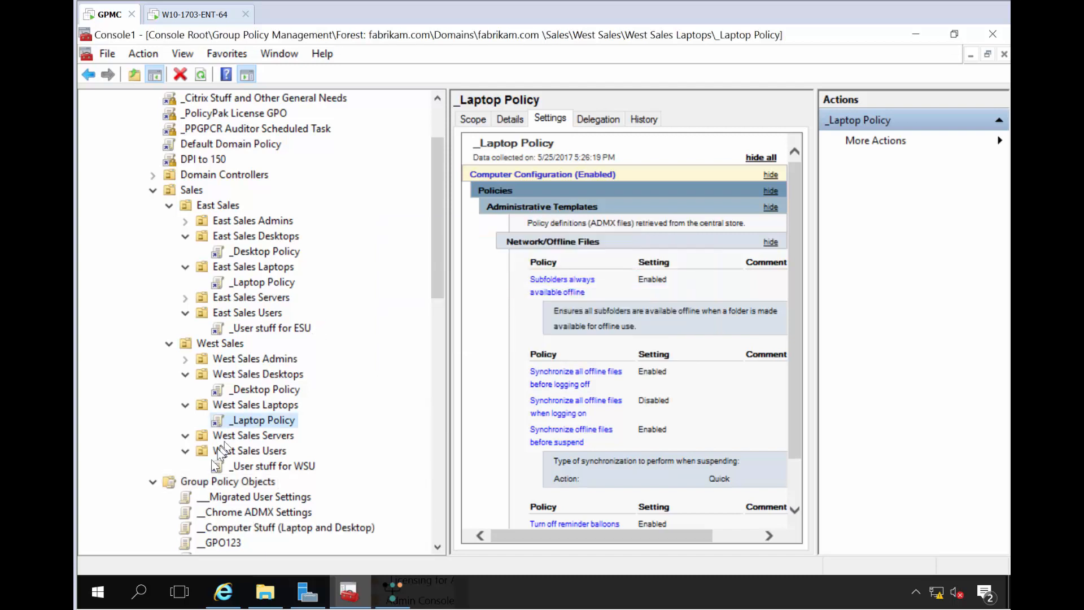
# Back in the Merge Tool, set __Computer Stuff (Laptop and Desktop) as the destination GPO to update and proceed.
pyautogui.click(393, 591)
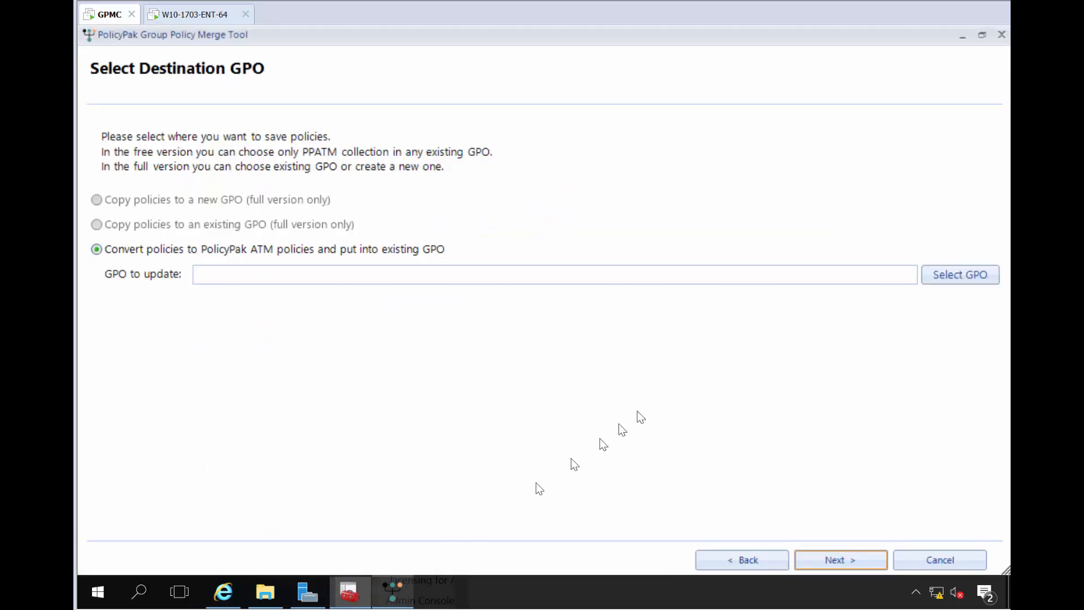
pyautogui.click(960, 278)
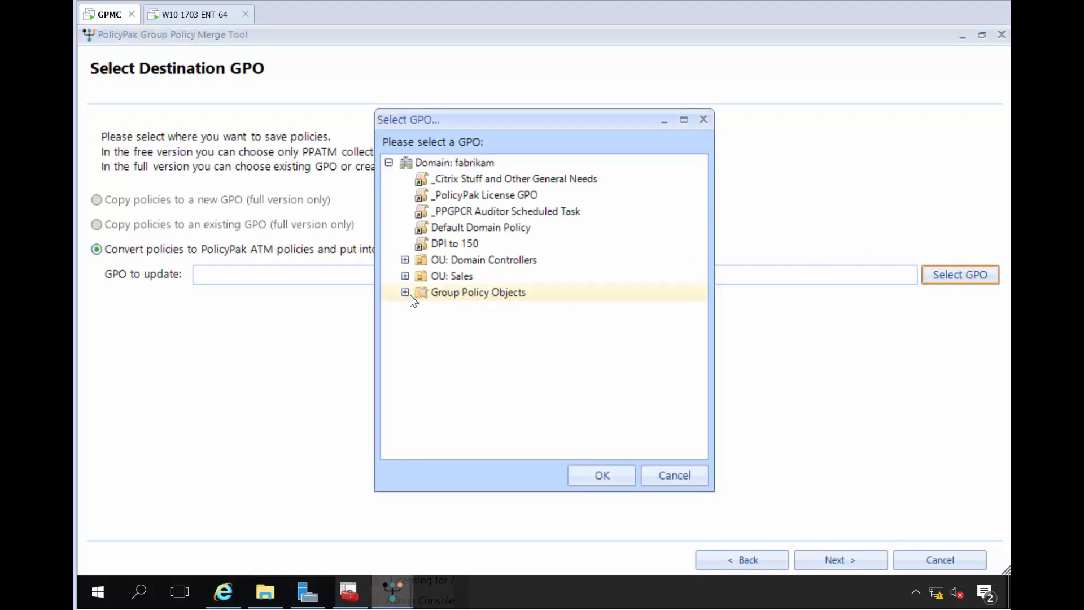
pyautogui.click(405, 292)
pyautogui.click(509, 340)
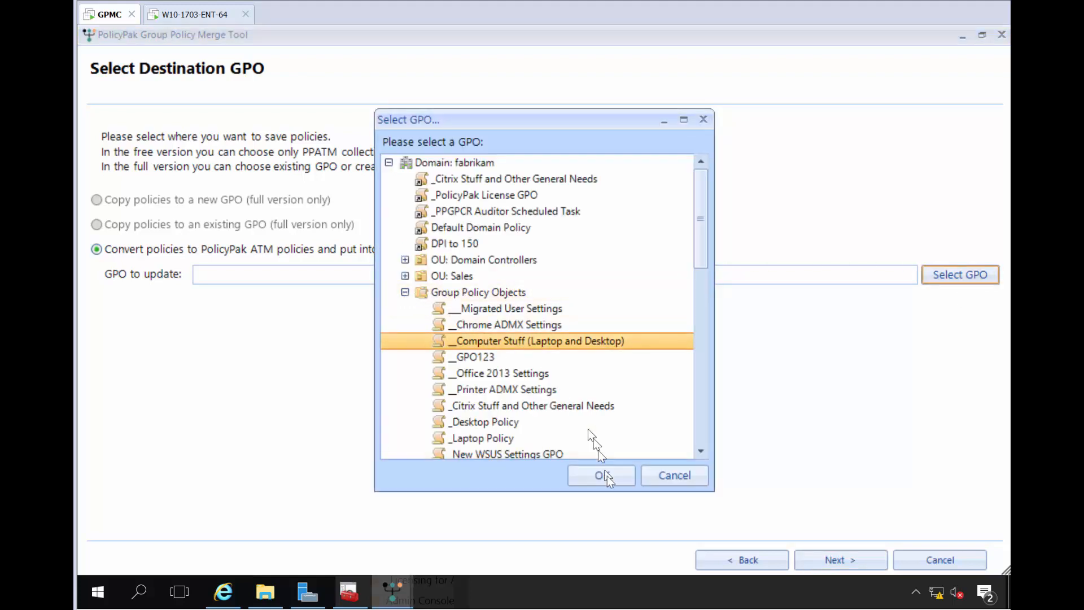
pyautogui.click(602, 475)
pyautogui.click(845, 568)
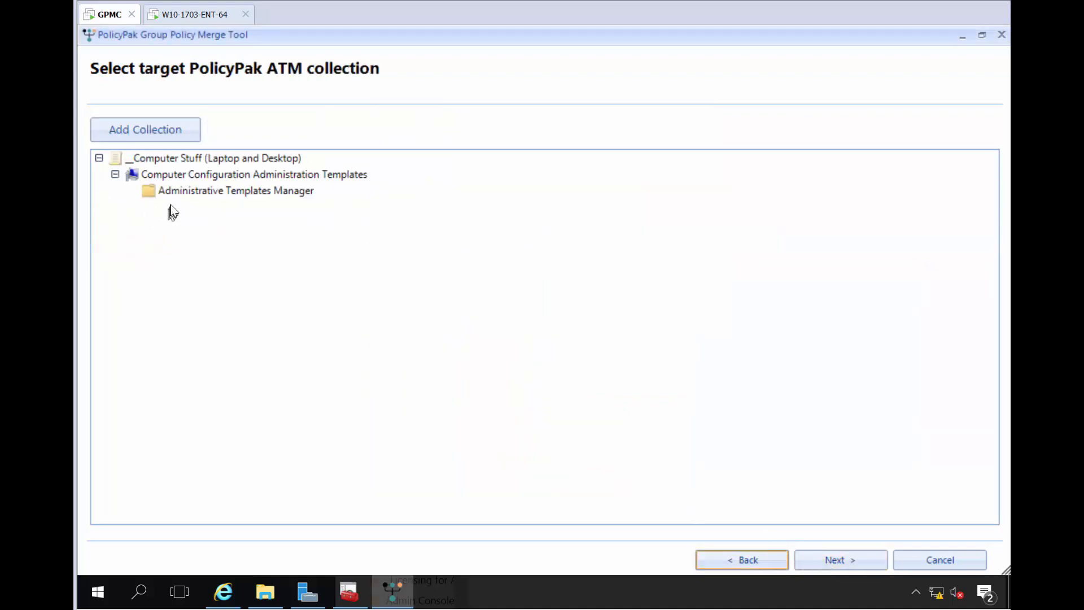
# Add a collection named Just LaptopStuff under Administrative Templates Manager, with item-level targeting for Portable Computer.
pyautogui.click(170, 192)
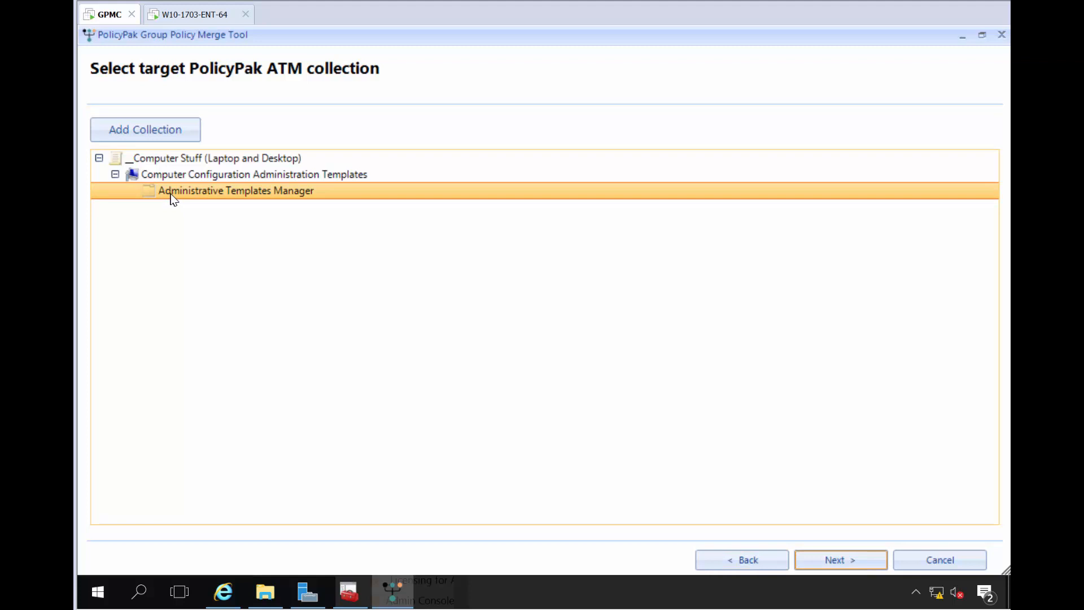
pyautogui.click(167, 134)
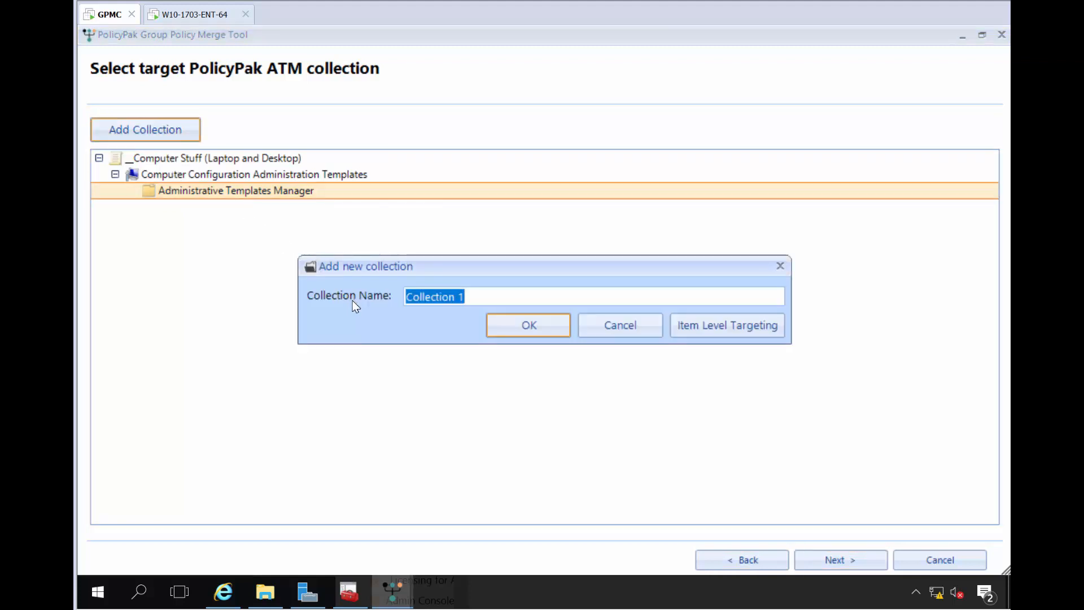
pyautogui.write('Just LaptopStuff')
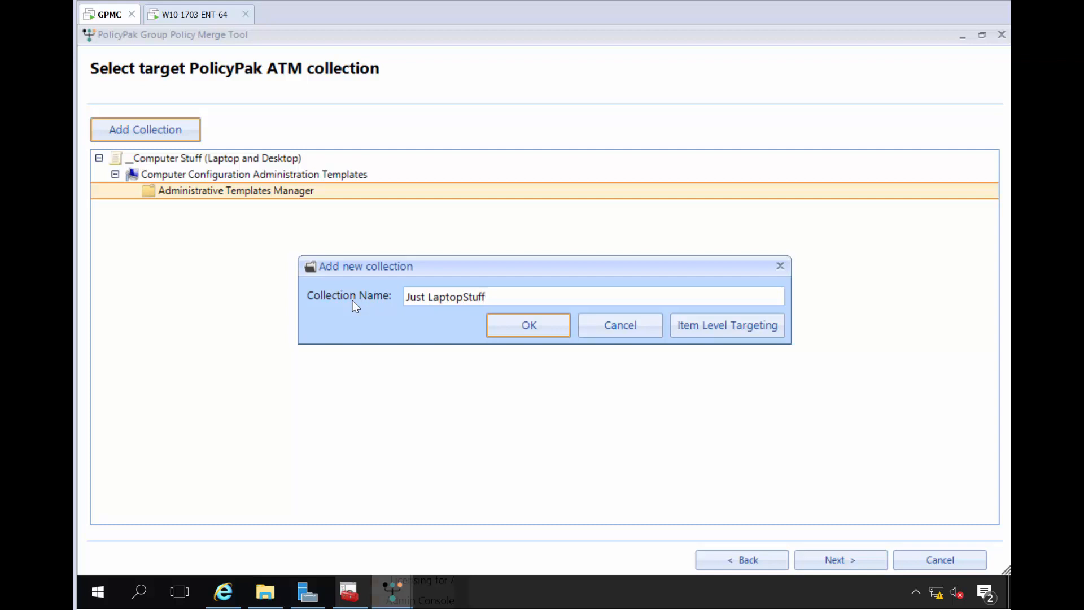
pyautogui.click(684, 330)
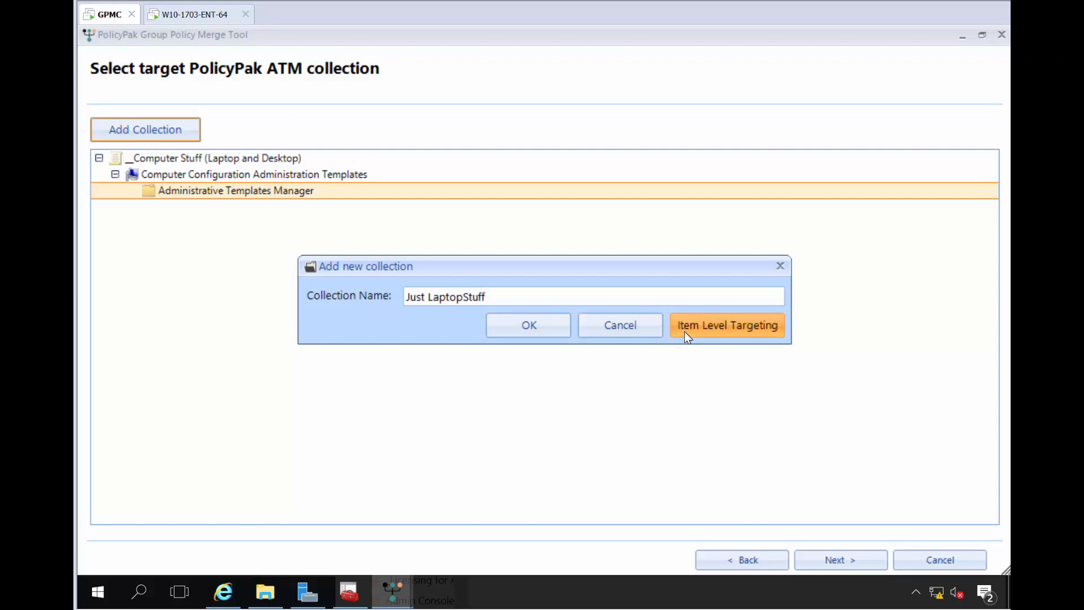
pyautogui.click(326, 168)
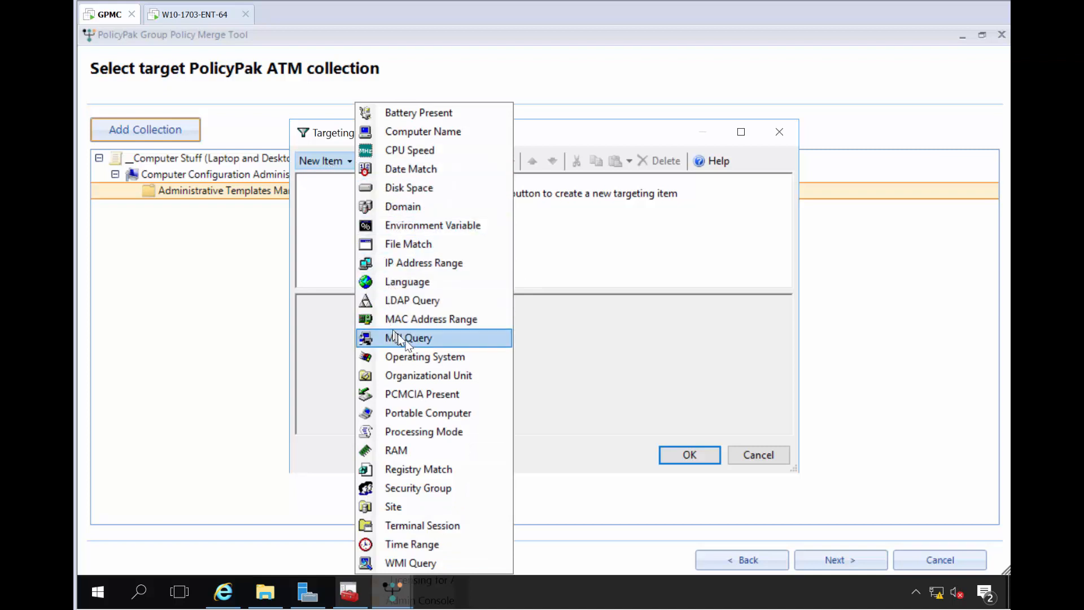
pyautogui.click(459, 415)
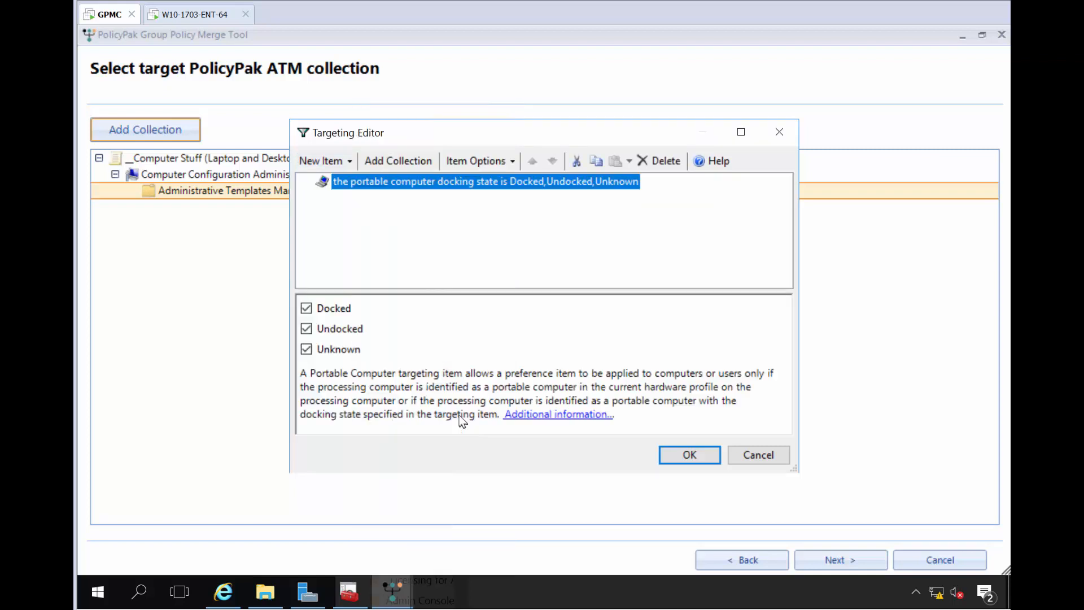
pyautogui.click(689, 455)
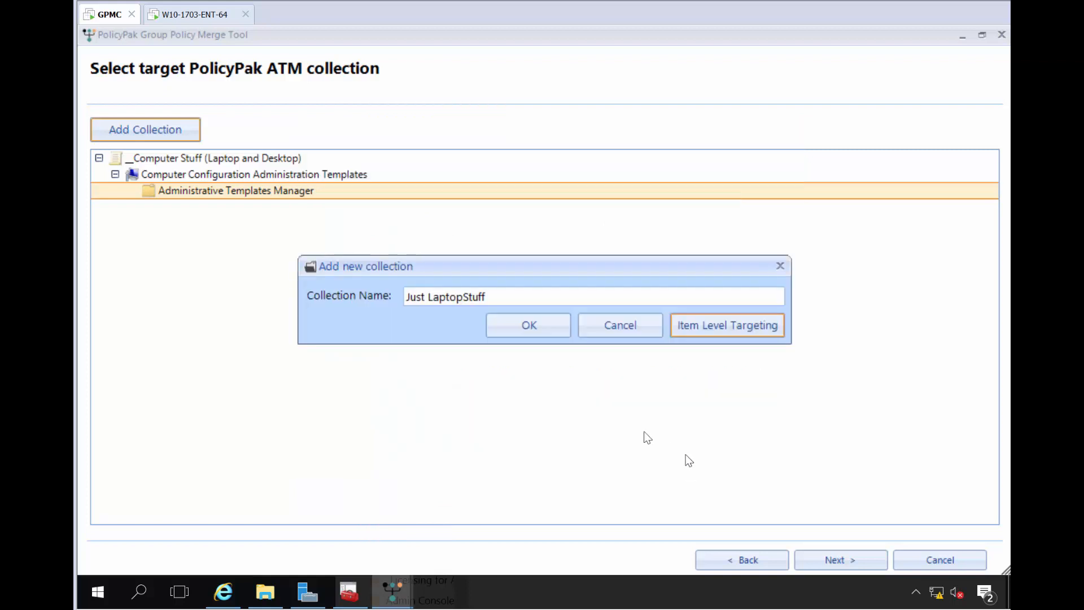
pyautogui.click(513, 328)
# Choose Just LaptopStuff as the target collection and convert the laptop policies into it.
pyautogui.click(199, 207)
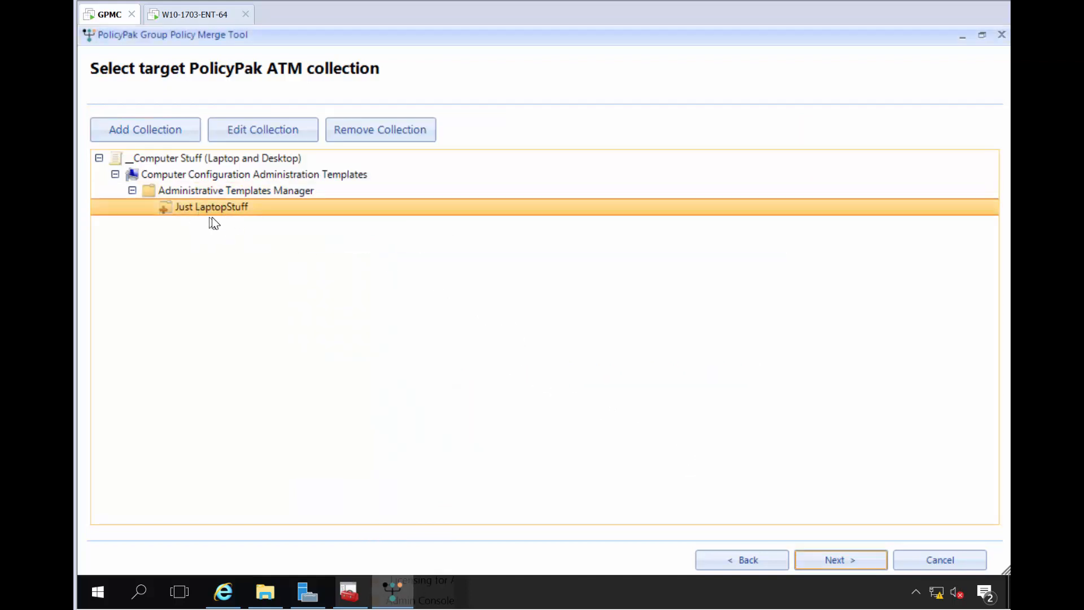
pyautogui.click(828, 562)
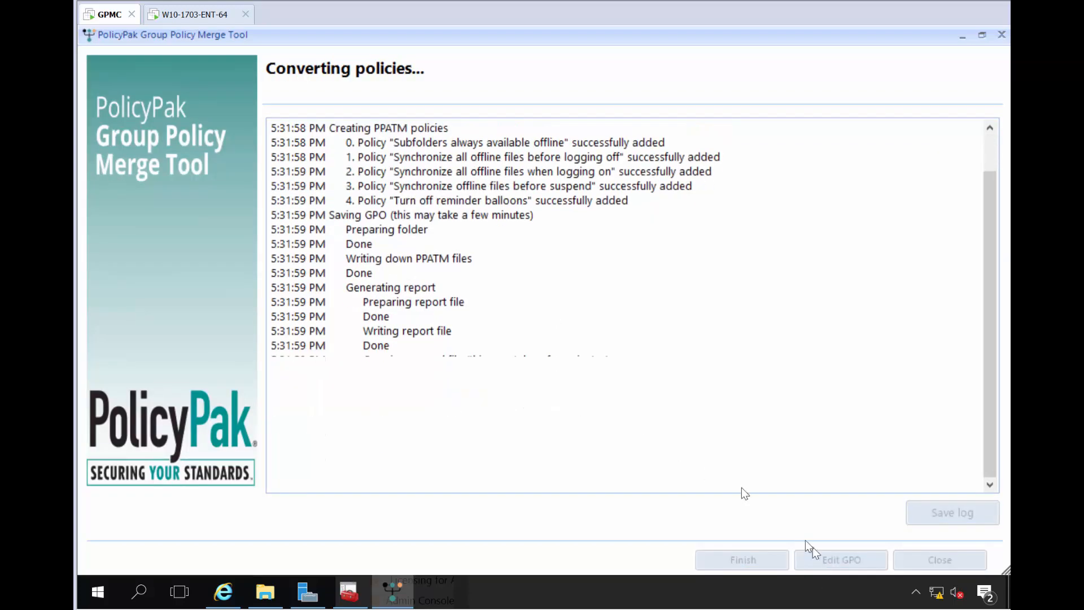
pyautogui.scroll(2, 562, 237)
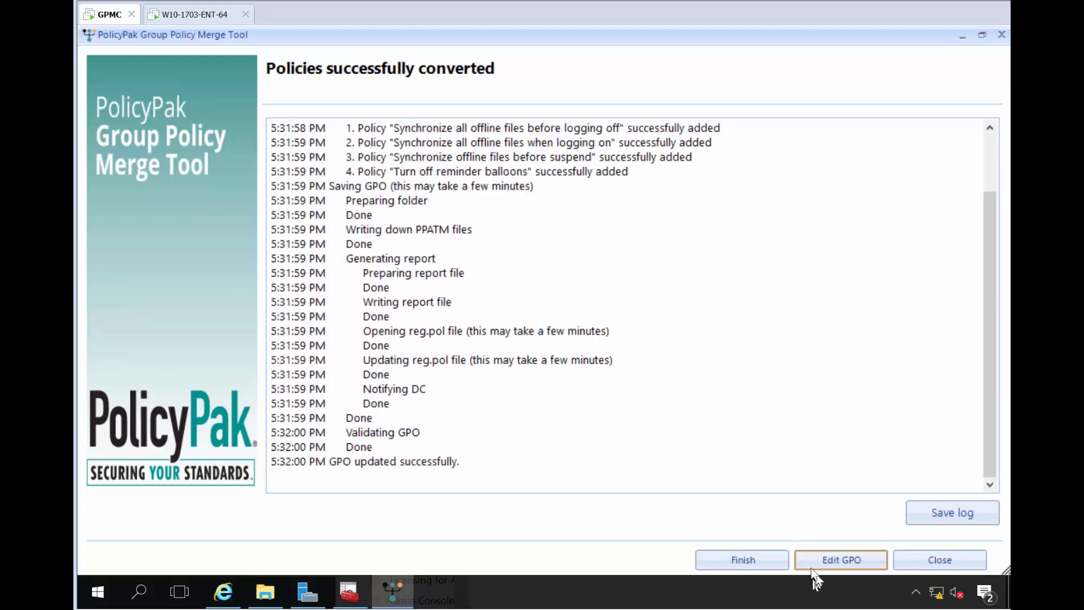
# Finish the laptop merge and start another Admin Templates conversion using manually selected GPOs.
pyautogui.click(773, 558)
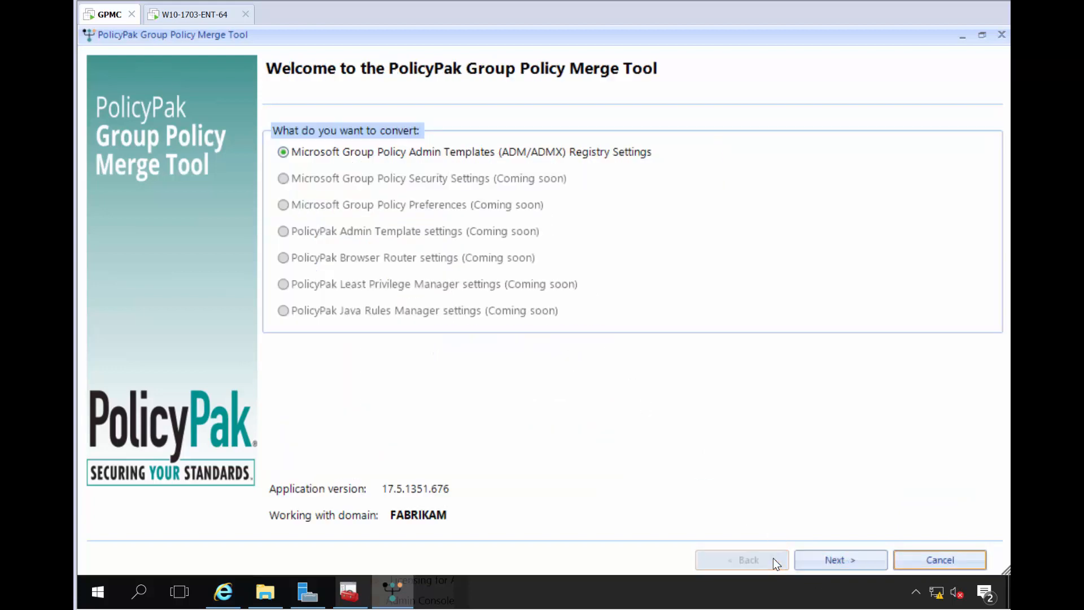
pyautogui.click(833, 562)
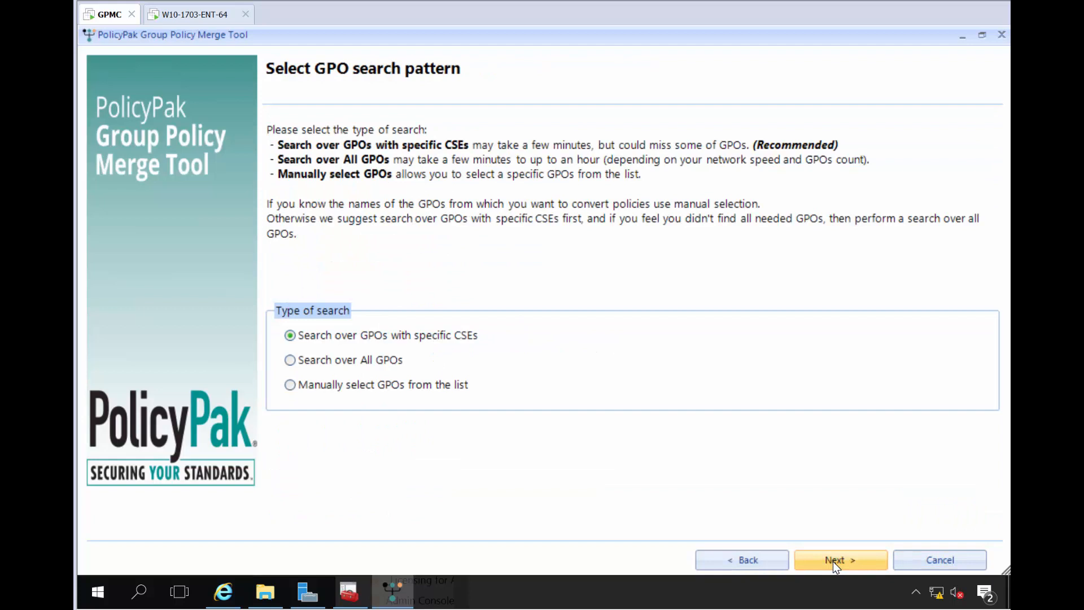
pyautogui.click(446, 390)
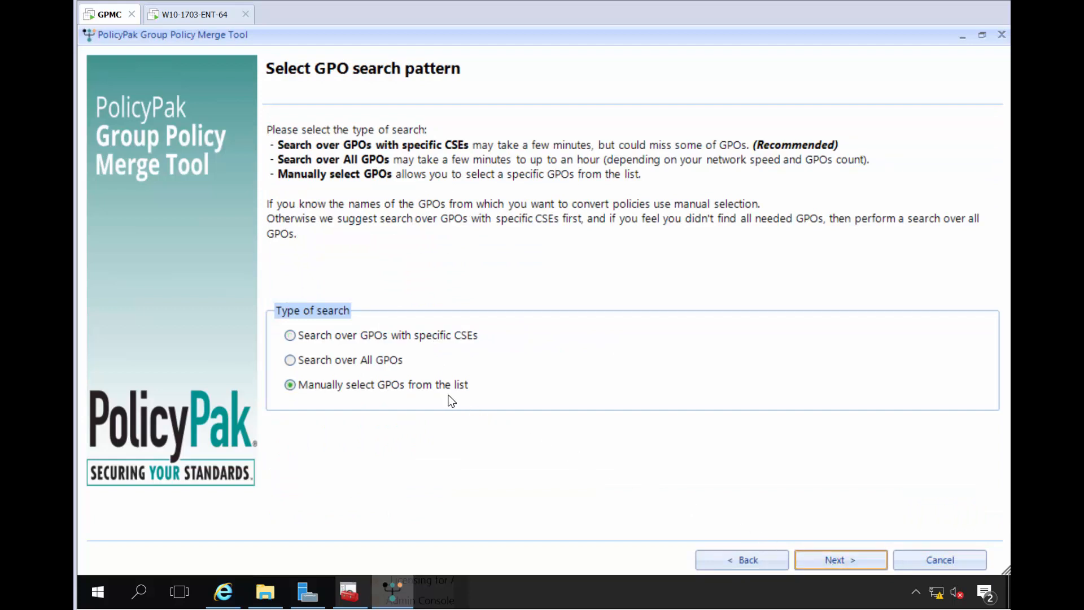
pyautogui.press('Return')
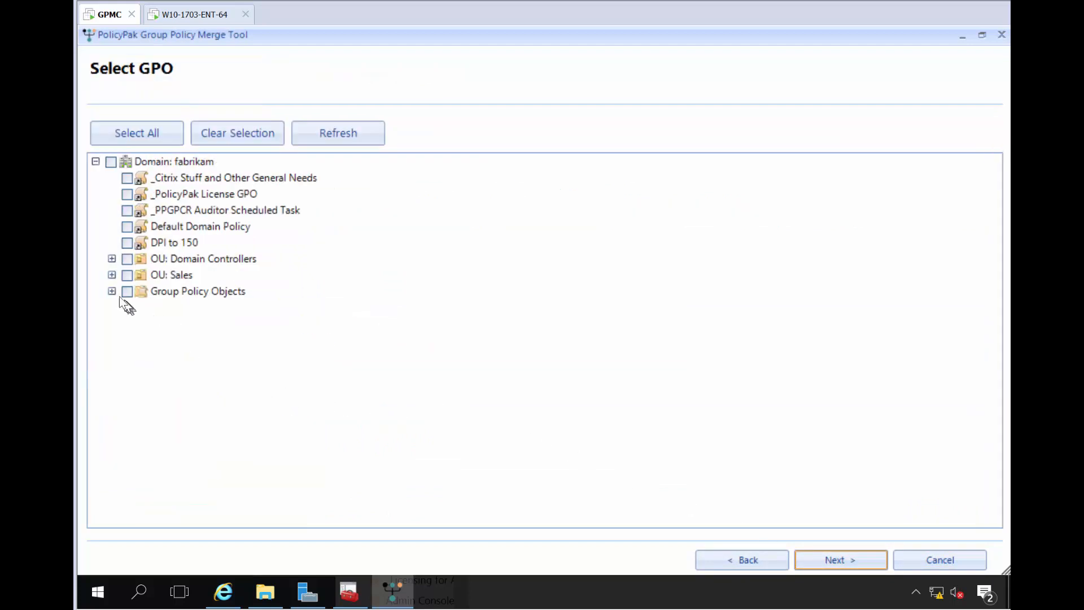
# Choose _Desktop Policy under Group Policy Objects as the source GPO and include its whole Network folder.
pyautogui.click(112, 290)
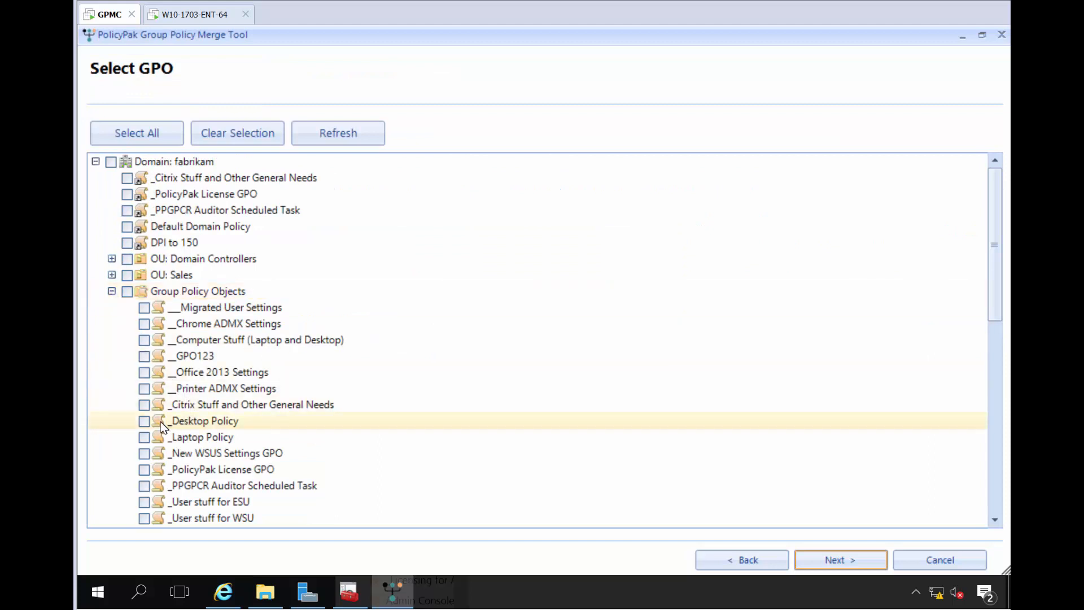
pyautogui.click(144, 421)
pyautogui.click(809, 558)
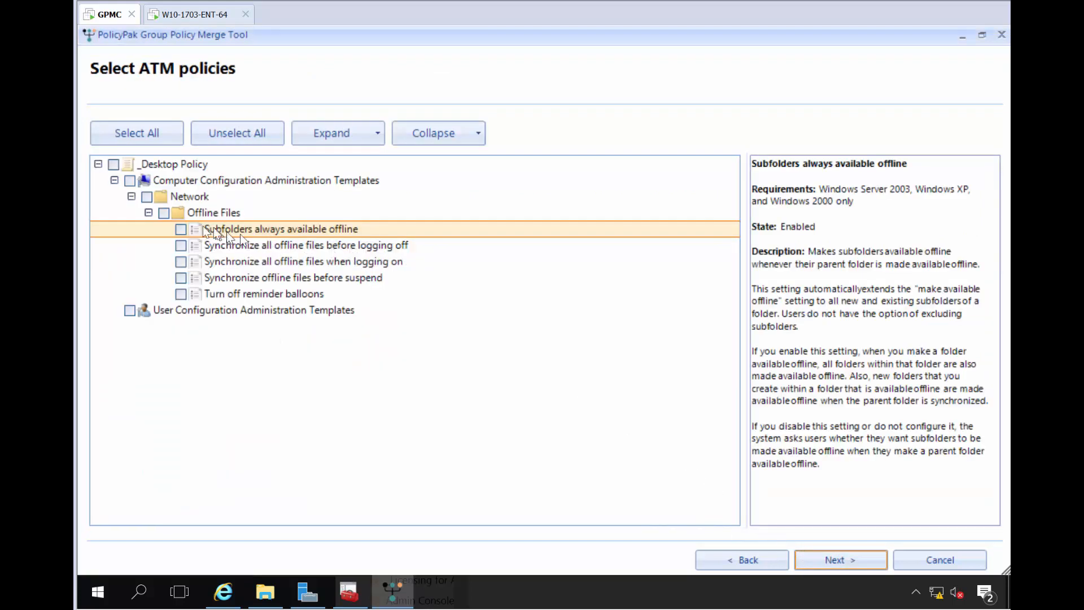
pyautogui.click(147, 197)
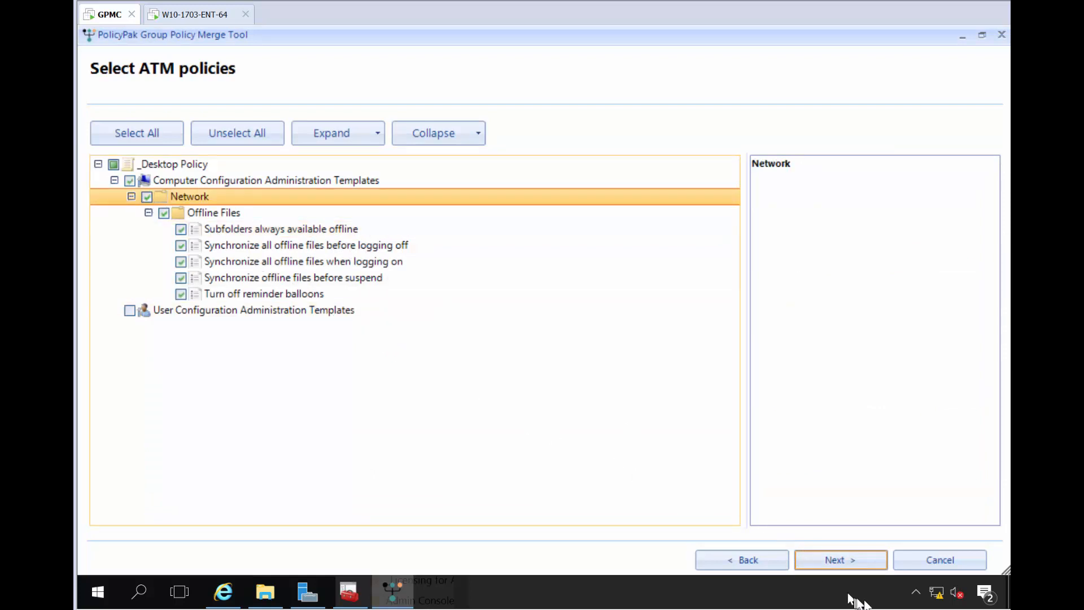
pyautogui.click(863, 566)
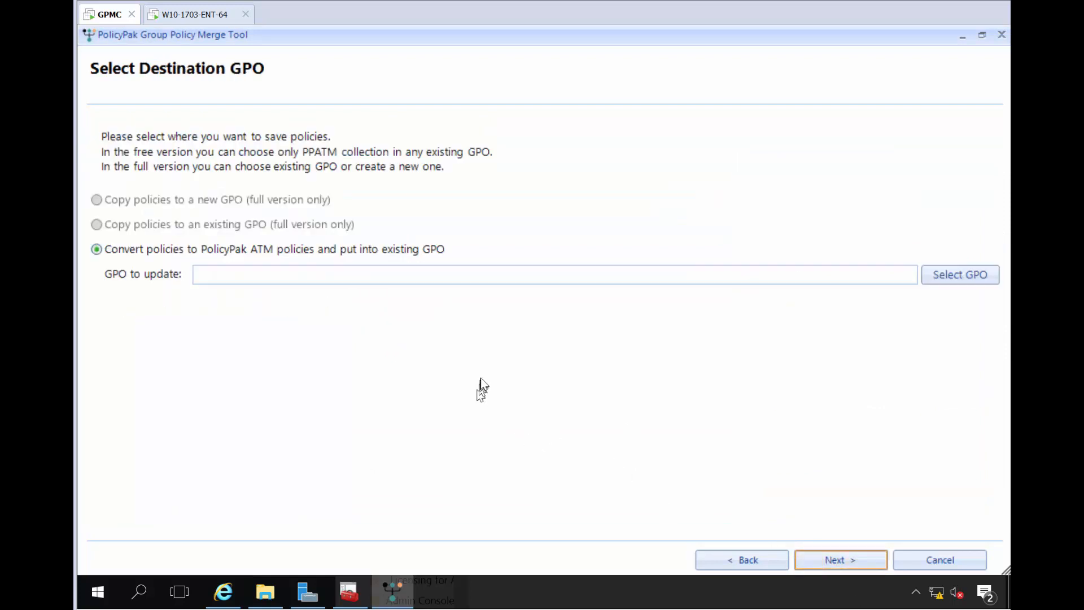
# Set __Computer Stuff (Laptop and Desktop) as the destination GPO for the desktop policies and proceed.
pyautogui.click(963, 281)
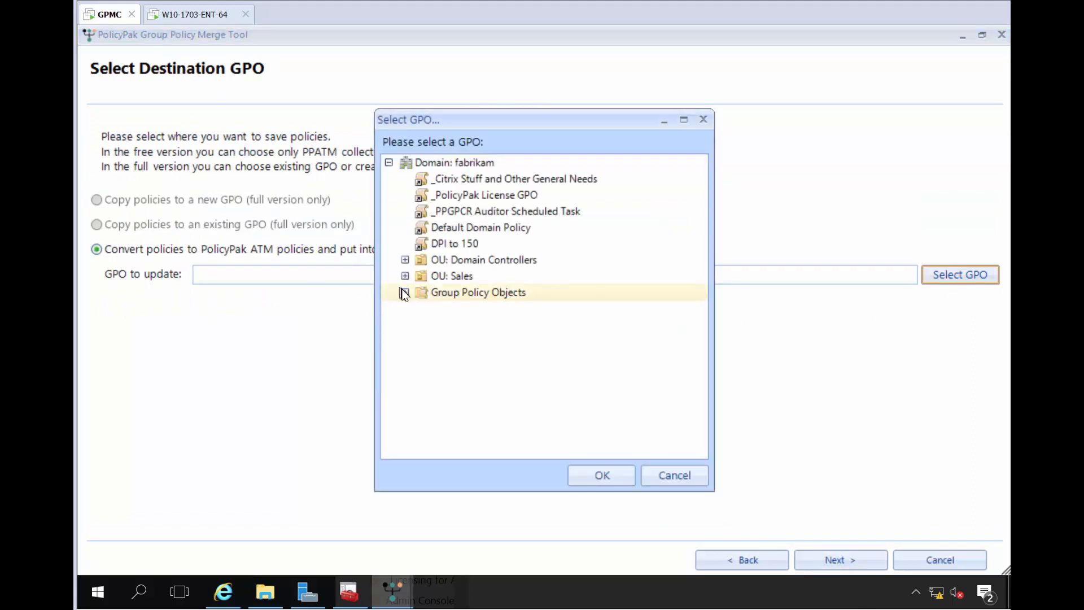
pyautogui.click(405, 292)
pyautogui.click(483, 341)
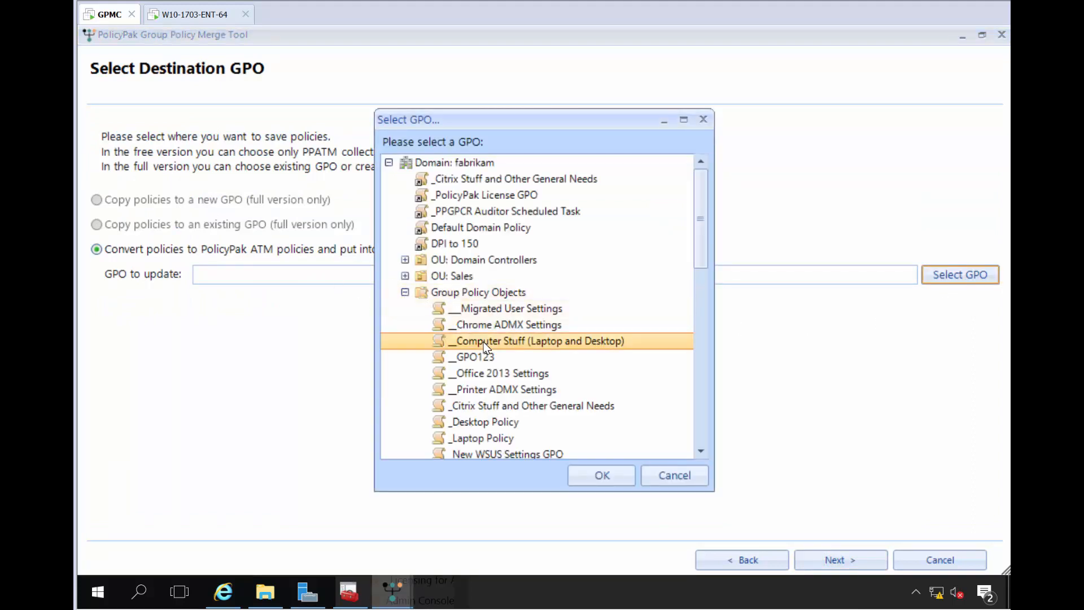
pyautogui.click(613, 484)
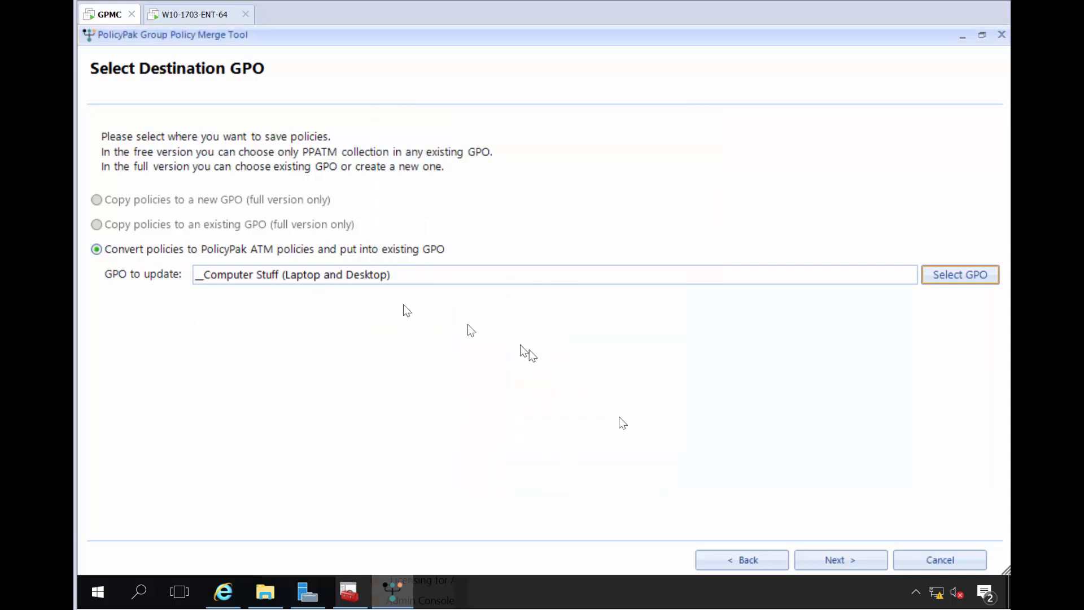
pyautogui.click(834, 560)
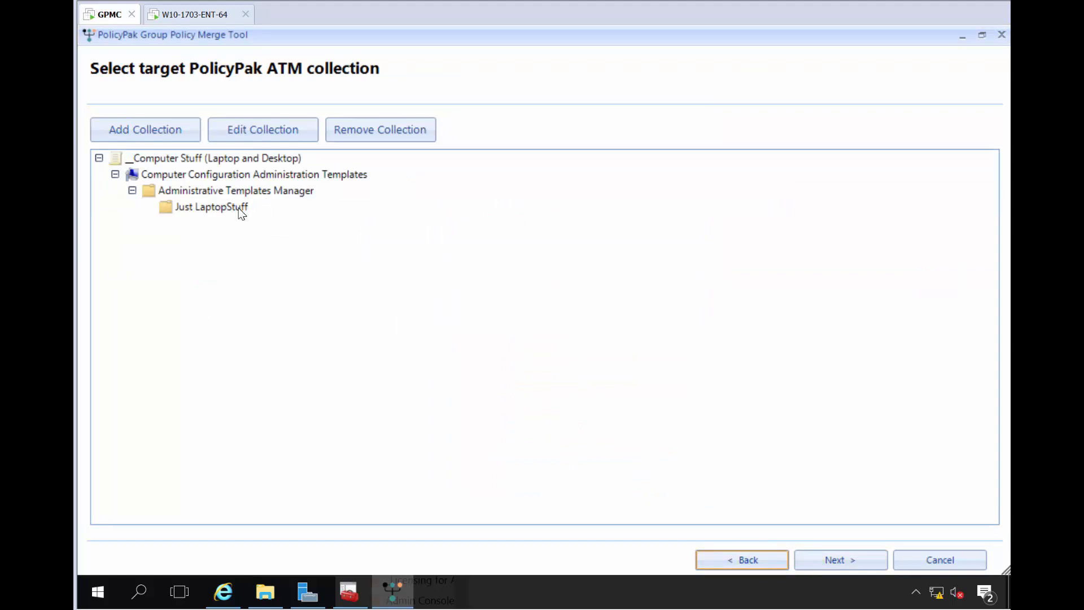
# Add a collection named Just DesktopStuff under Administrative Templates Manager, with item-level targeting for NetBIOS computer names matching *desktop*.
pyautogui.click(239, 208)
pyautogui.click(248, 192)
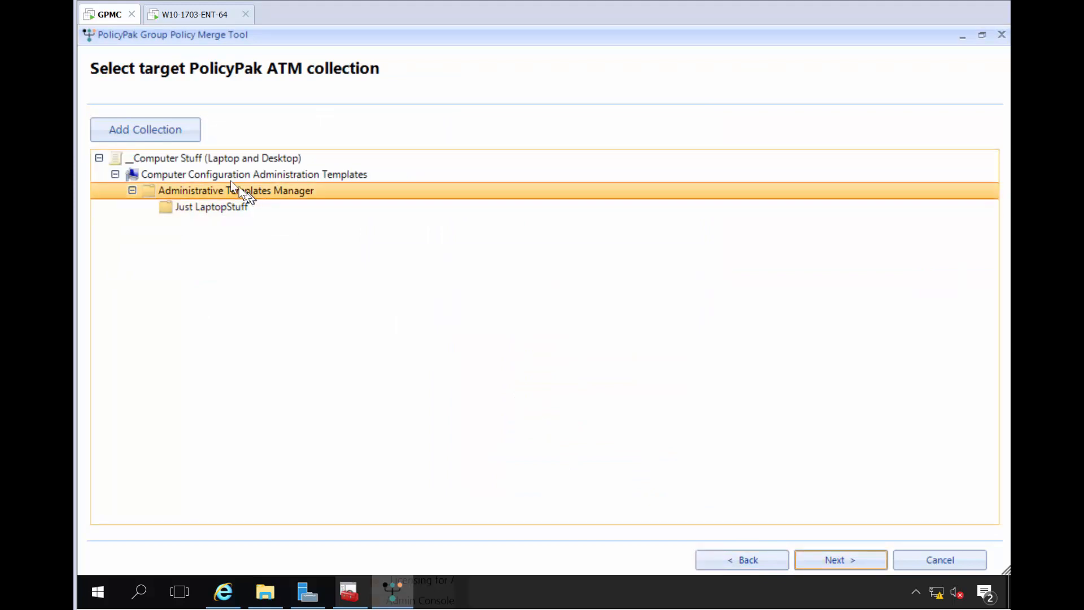
pyautogui.click(151, 127)
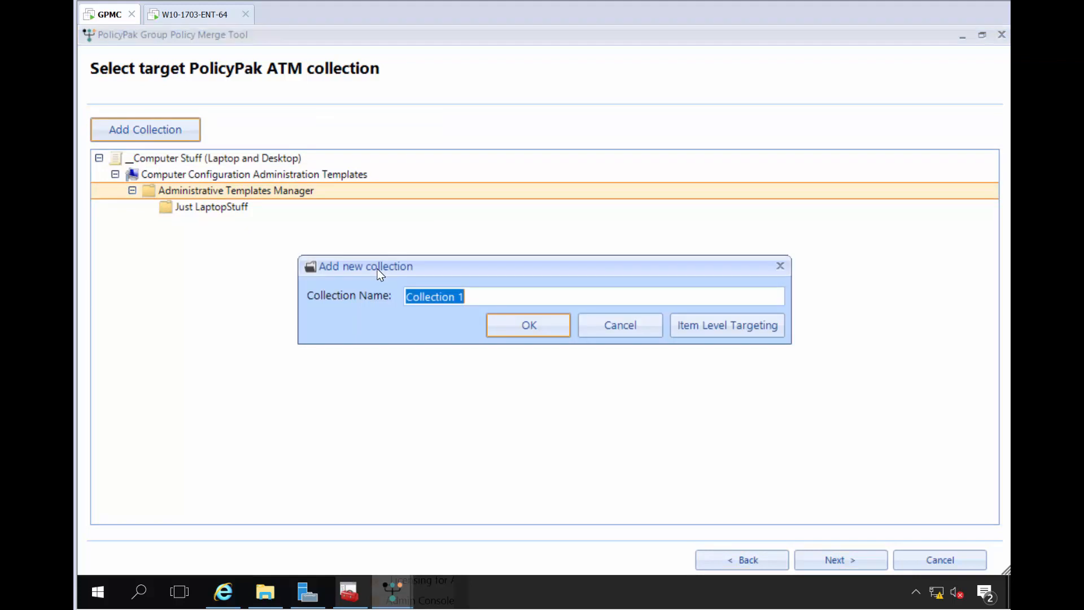
pyautogui.write('Just DesktopStuff')
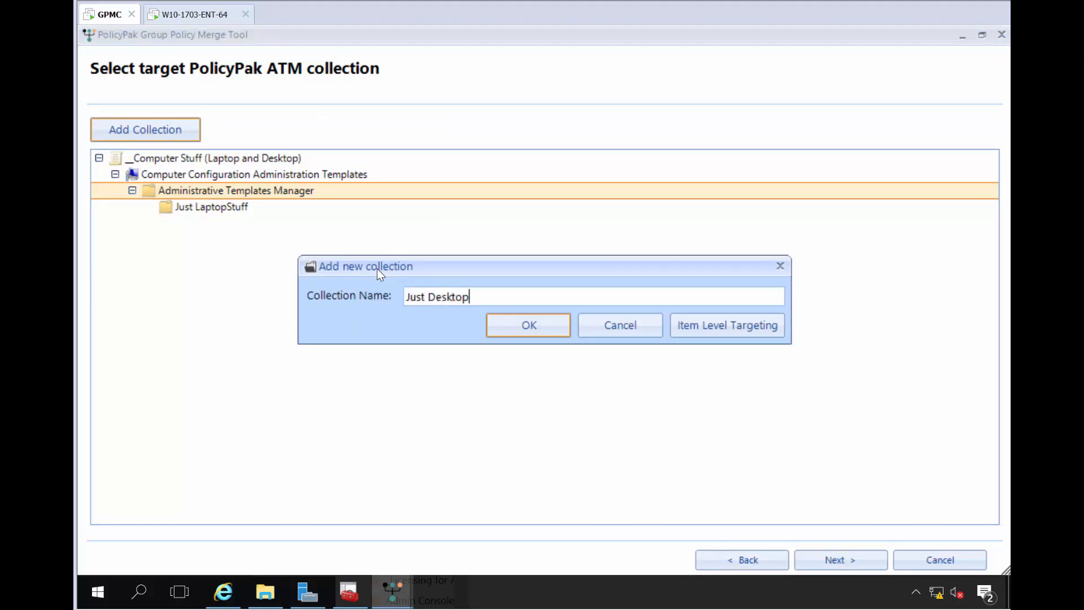
pyautogui.click(728, 325)
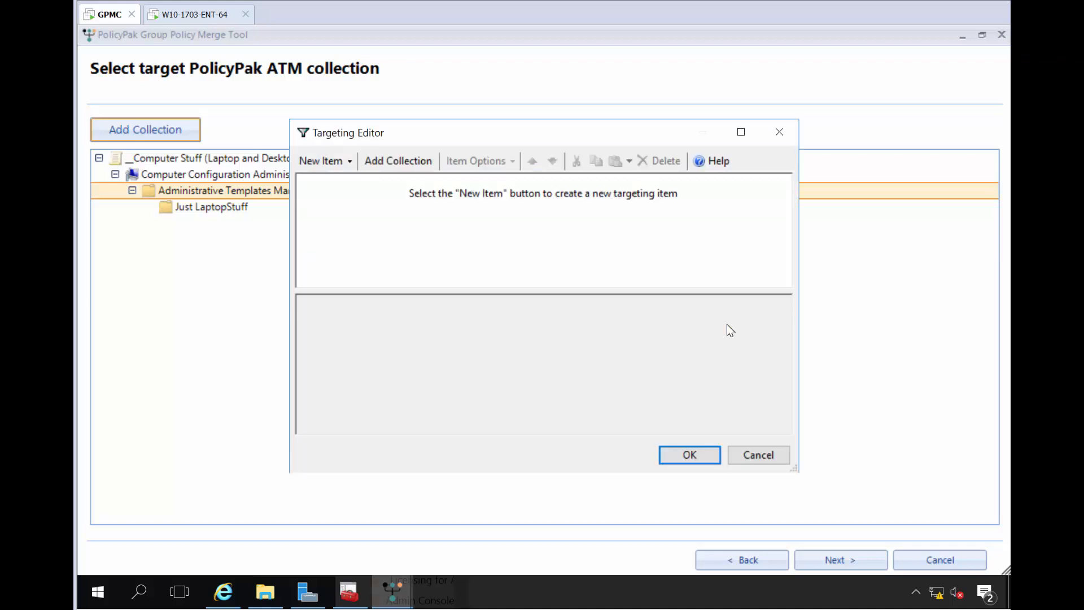
pyautogui.click(336, 161)
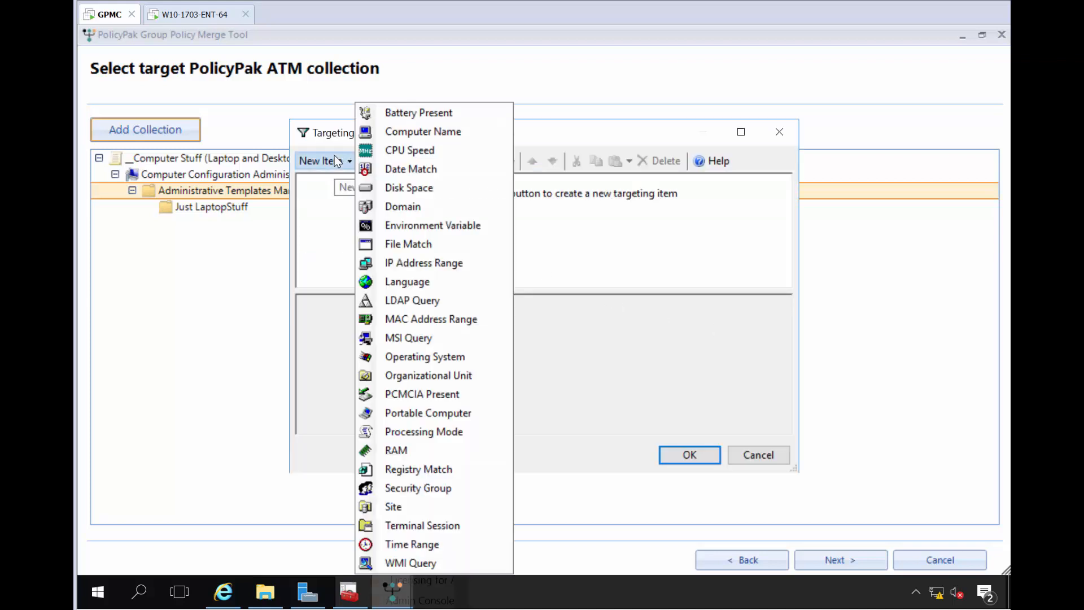
pyautogui.click(397, 139)
pyautogui.click(476, 308)
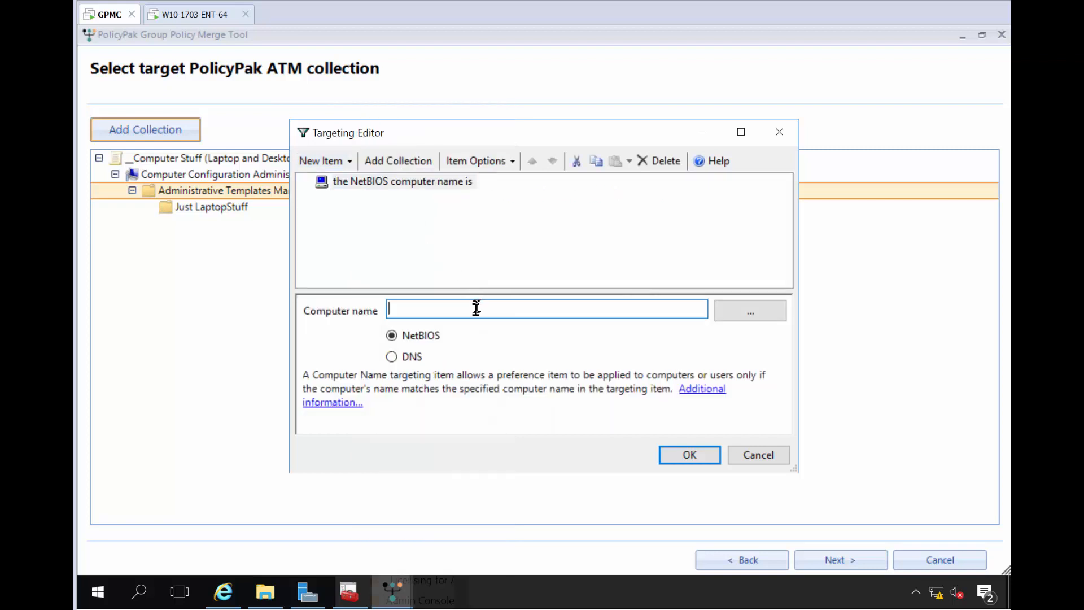
pyautogui.write('*desktop*')
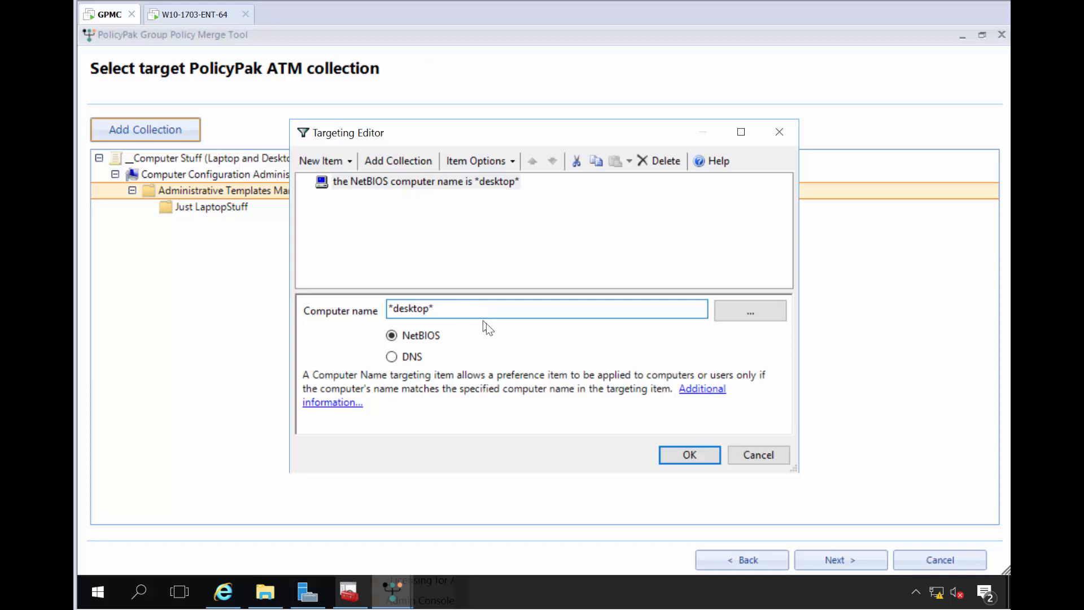
pyautogui.click(677, 462)
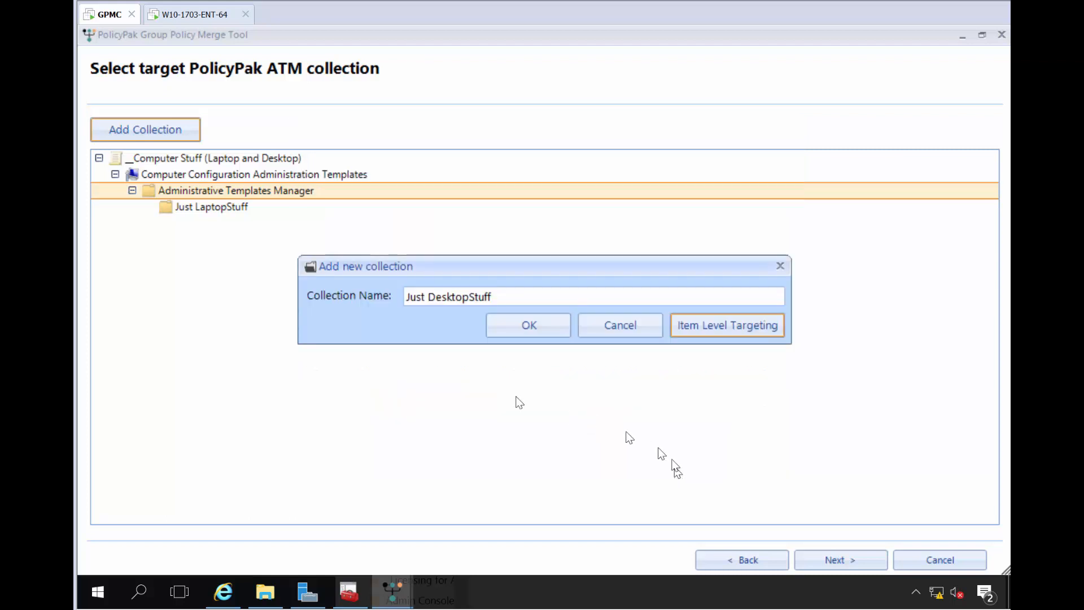
pyautogui.click(513, 326)
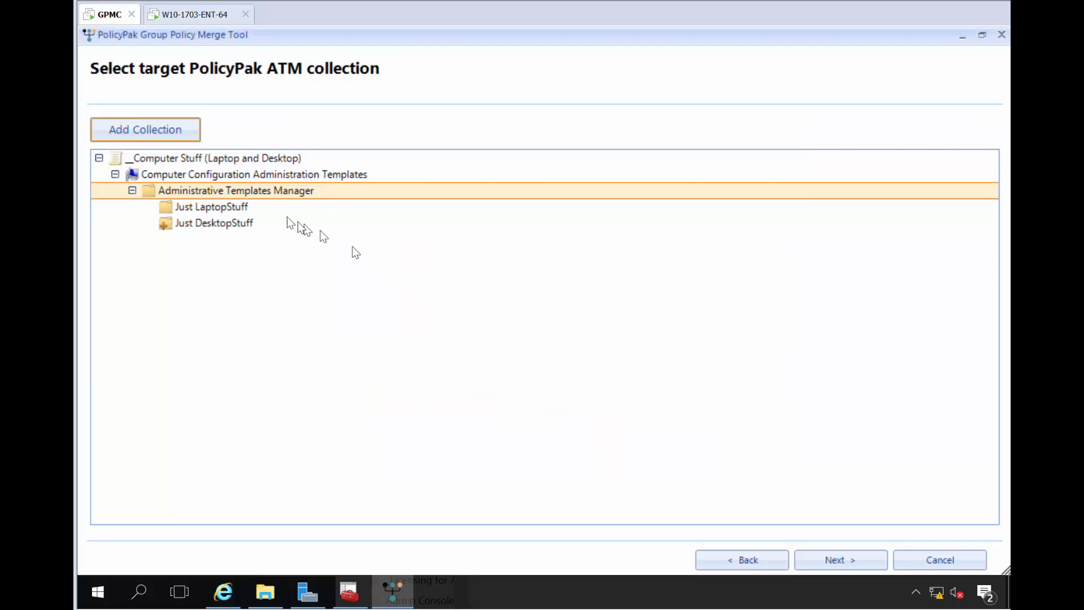
# Choose Just DesktopStuff as the target collection and convert the desktop policies into it.
pyautogui.click(198, 225)
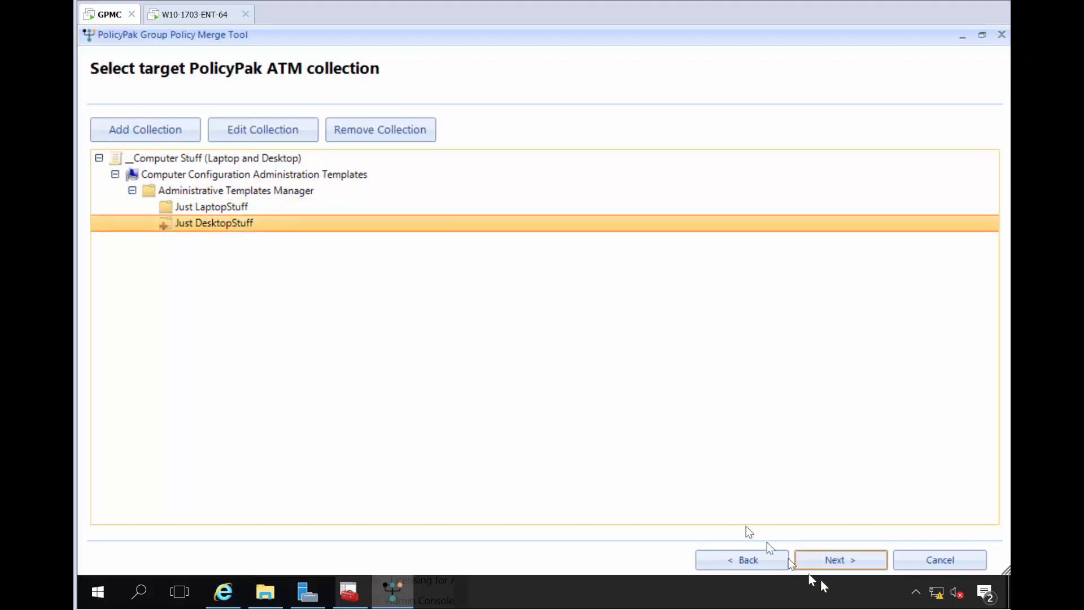
pyautogui.click(839, 563)
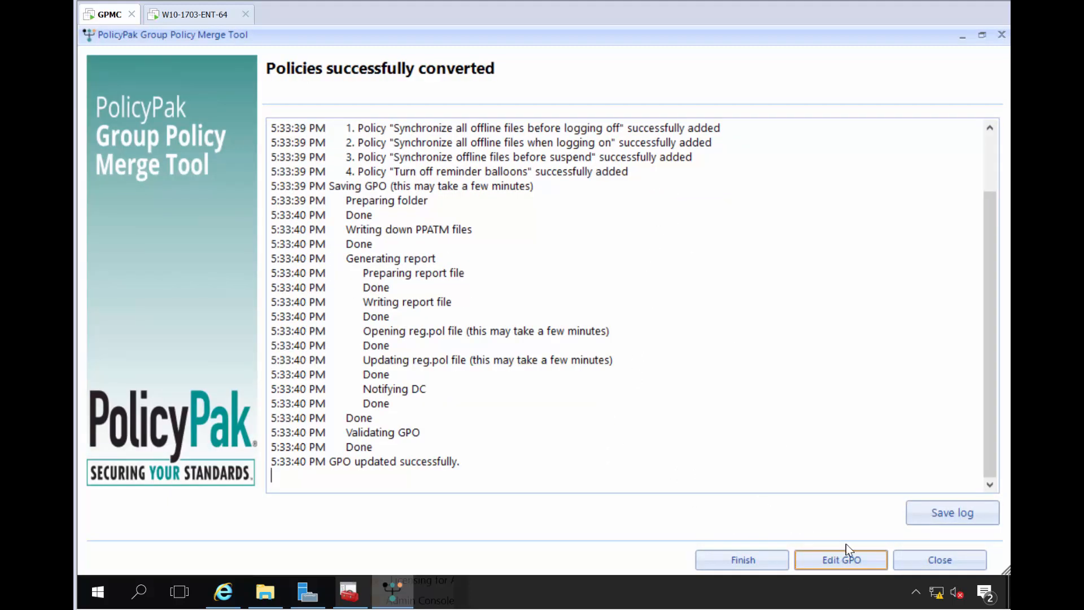
# Open the updated GPO for editing and display the computer-side PolicyPak Administrative Templates Manager in a maximized editor.
pyautogui.click(848, 559)
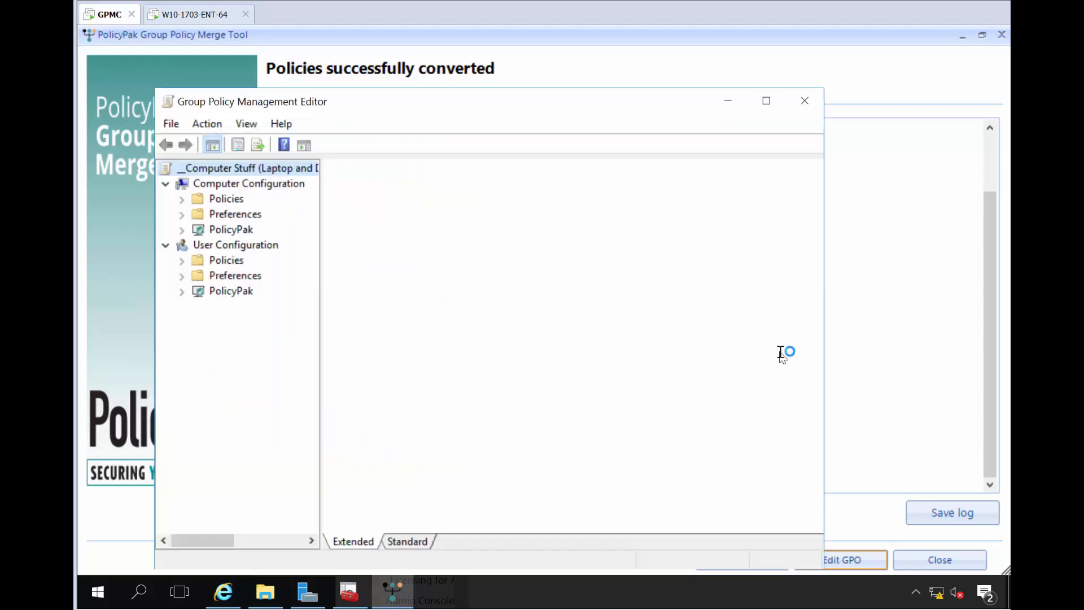
pyautogui.click(181, 230)
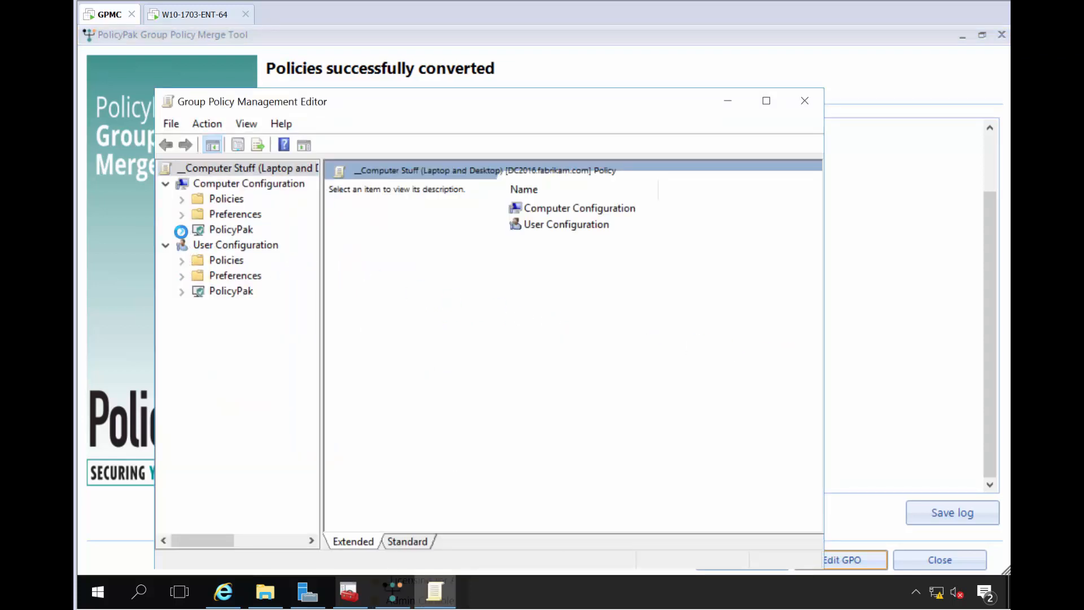
pyautogui.click(260, 263)
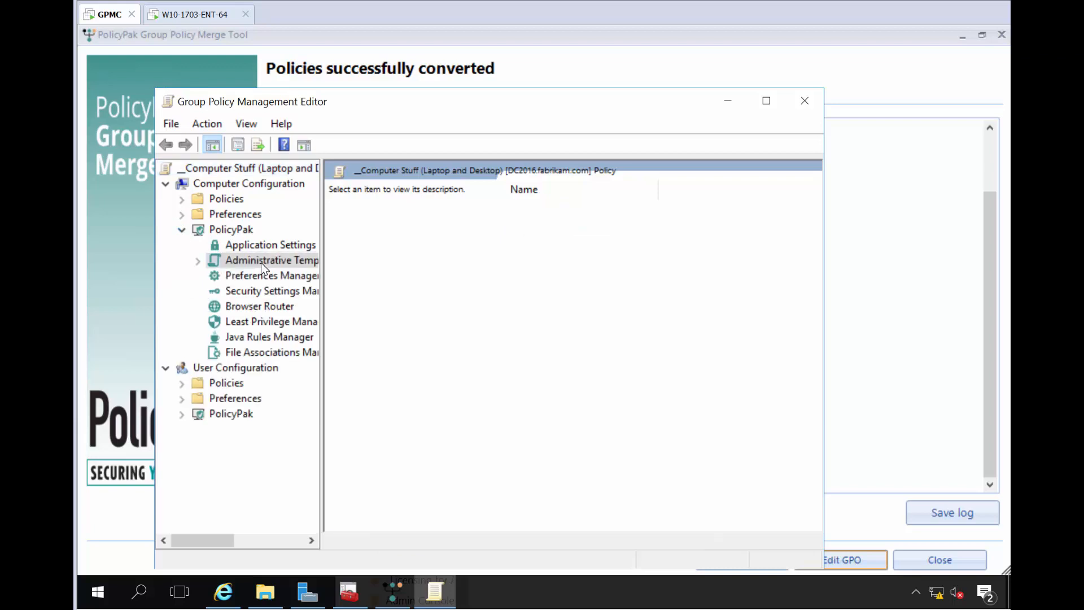
pyautogui.click(767, 103)
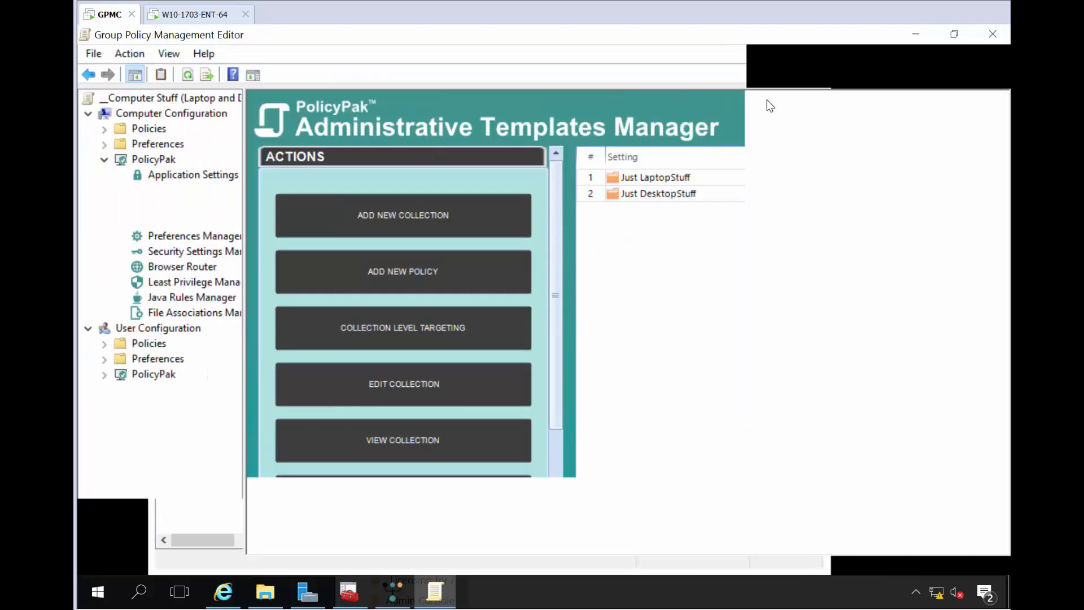
# Review the merged policies and their states in the Just LaptopStuff and Just DesktopStuff collections.
pyautogui.click(669, 183)
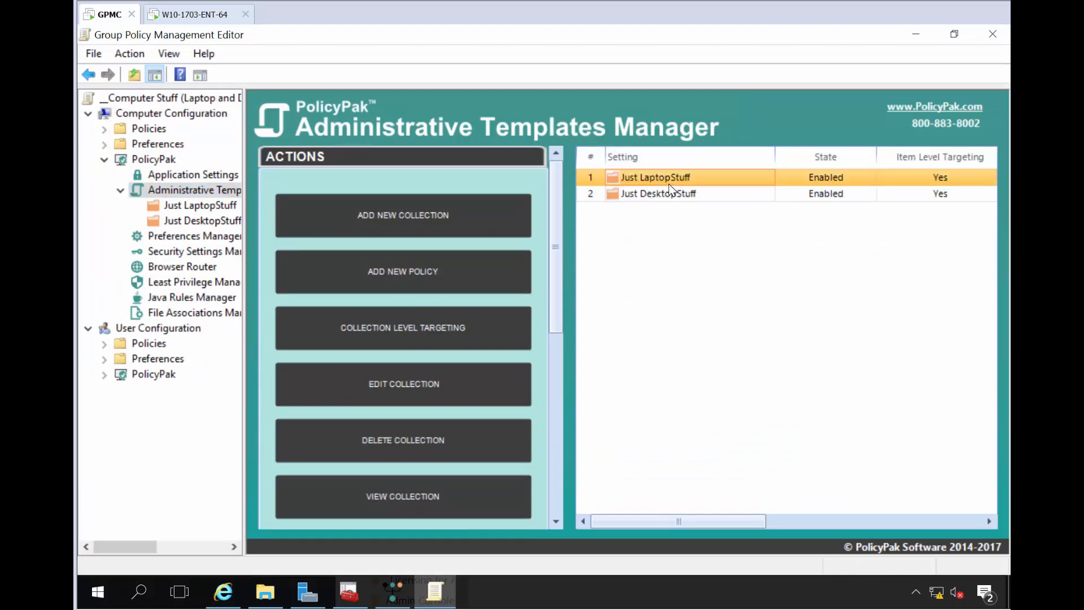
pyautogui.rightClick(669, 183)
pyautogui.click(665, 183)
pyautogui.doubleClick(664, 183)
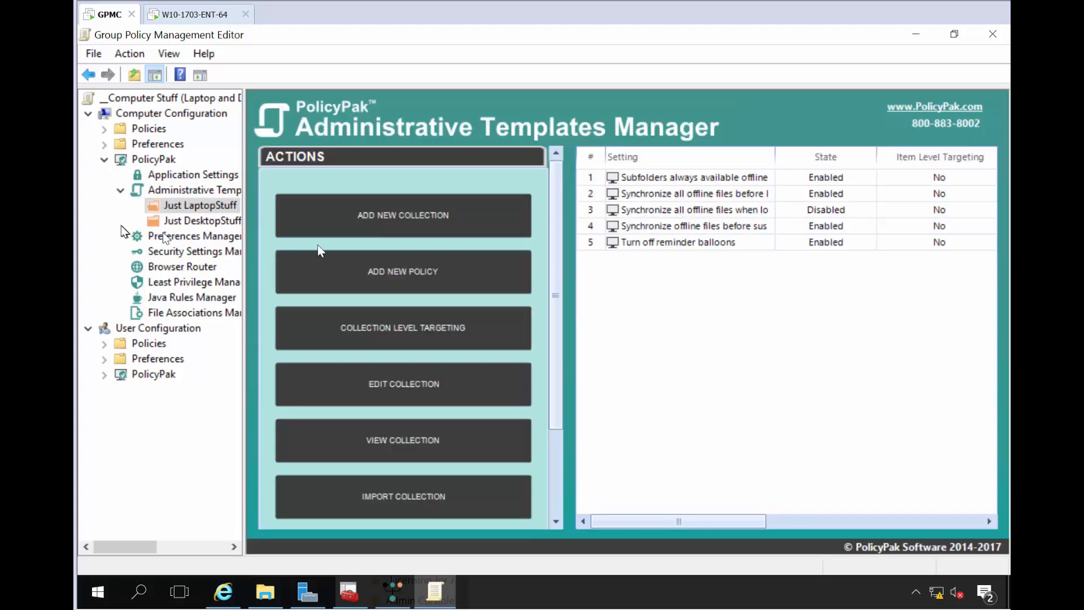
pyautogui.click(176, 220)
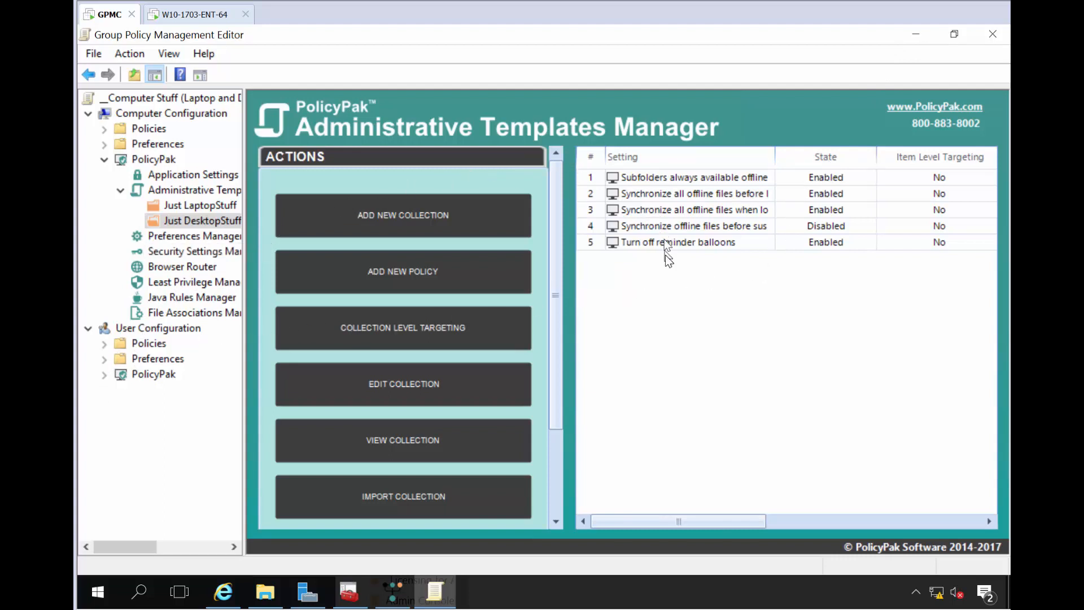
pyautogui.rightClick(607, 272)
pyautogui.moveTo(646, 280)
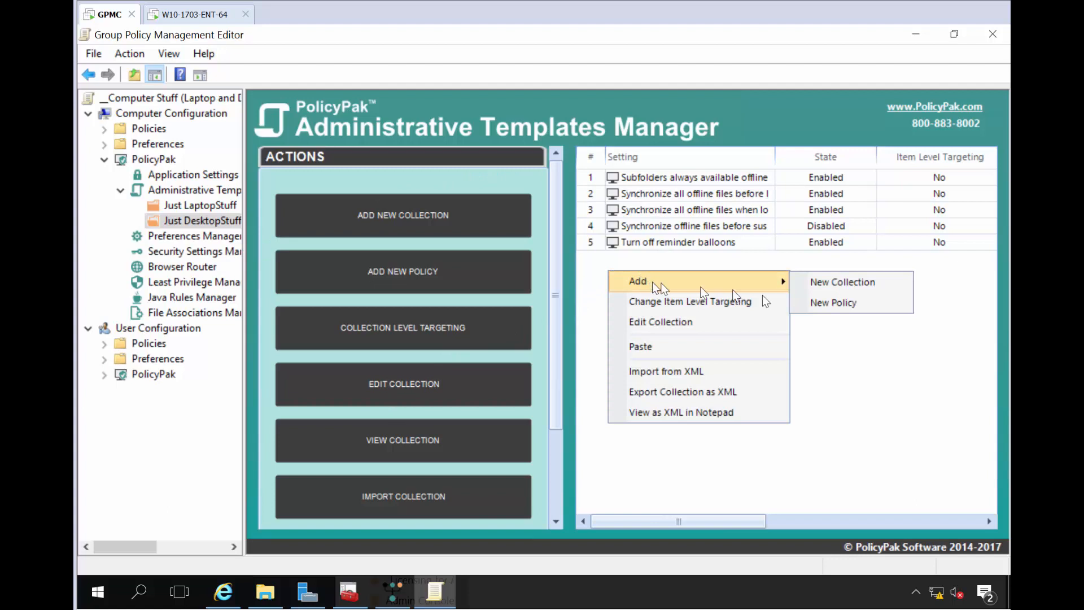
pyautogui.click(856, 309)
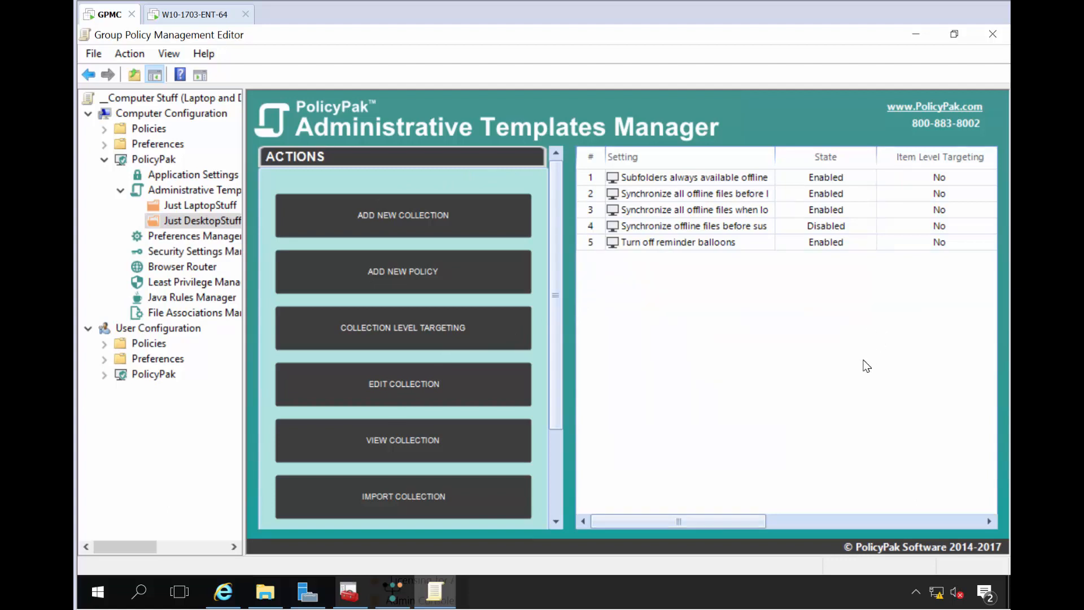
pyautogui.rightClick(221, 218)
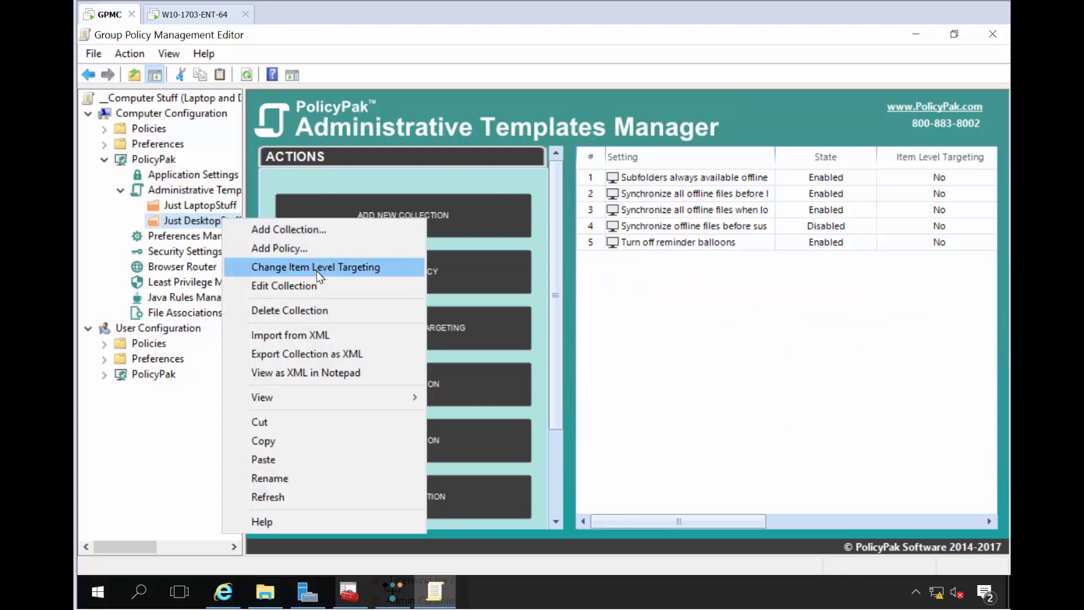
pyautogui.rightClick(192, 202)
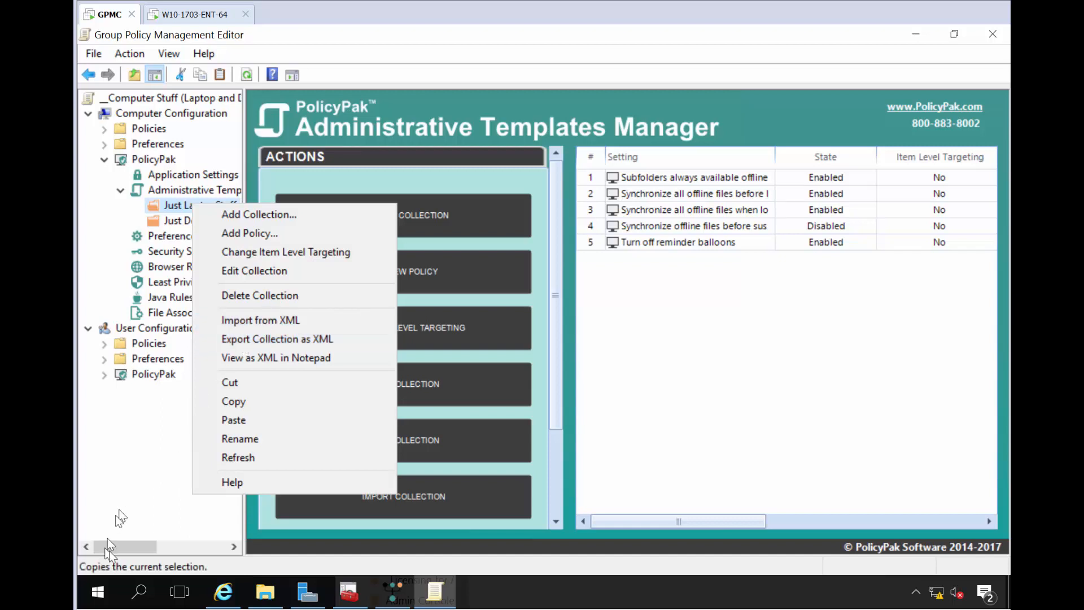
pyautogui.click(109, 588)
pyautogui.click(109, 590)
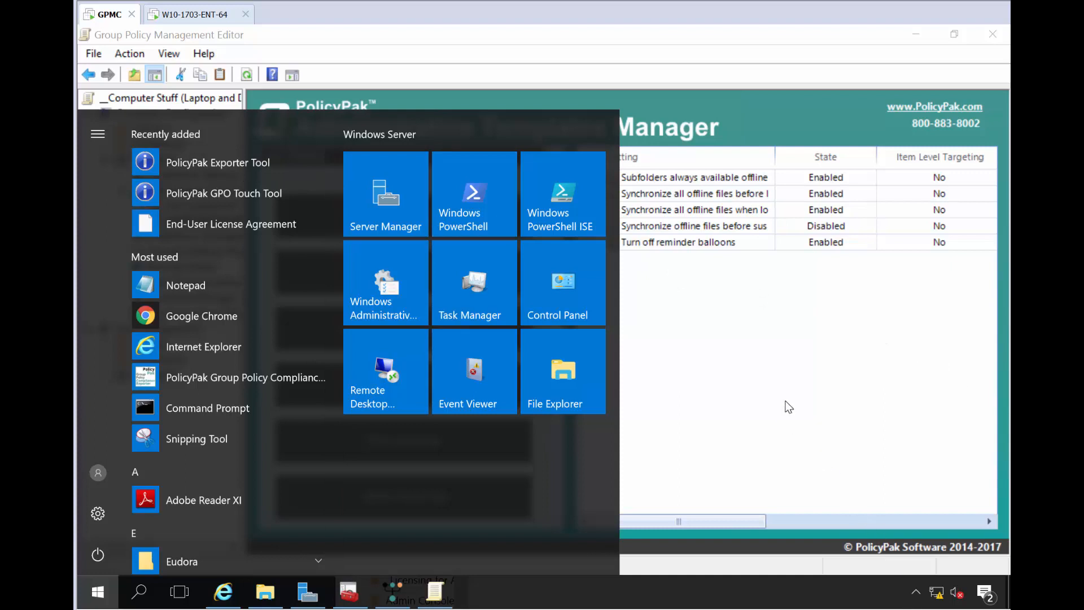
pyautogui.click(929, 272)
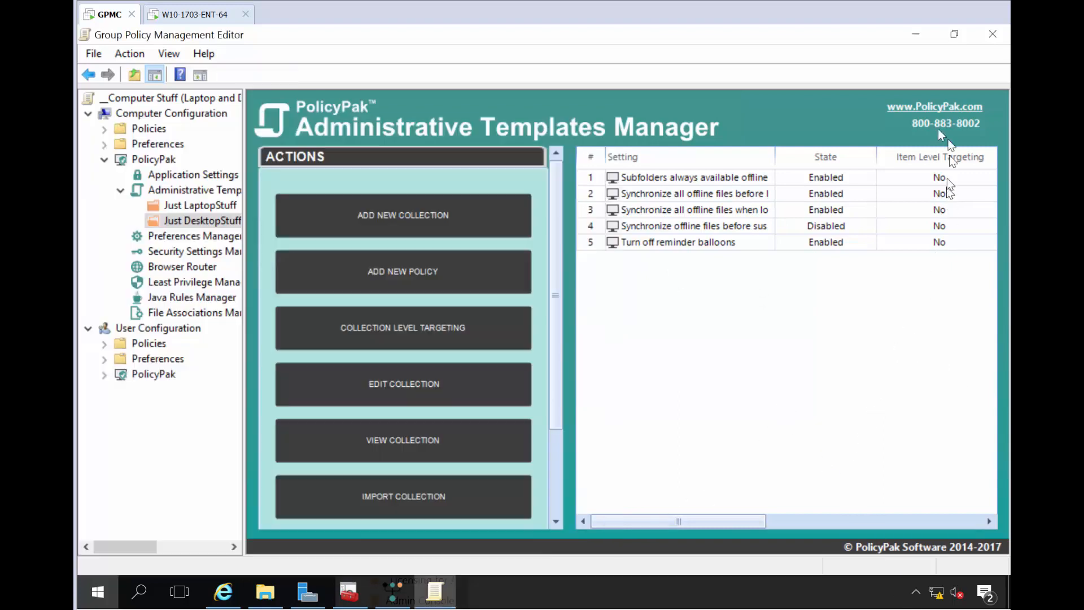